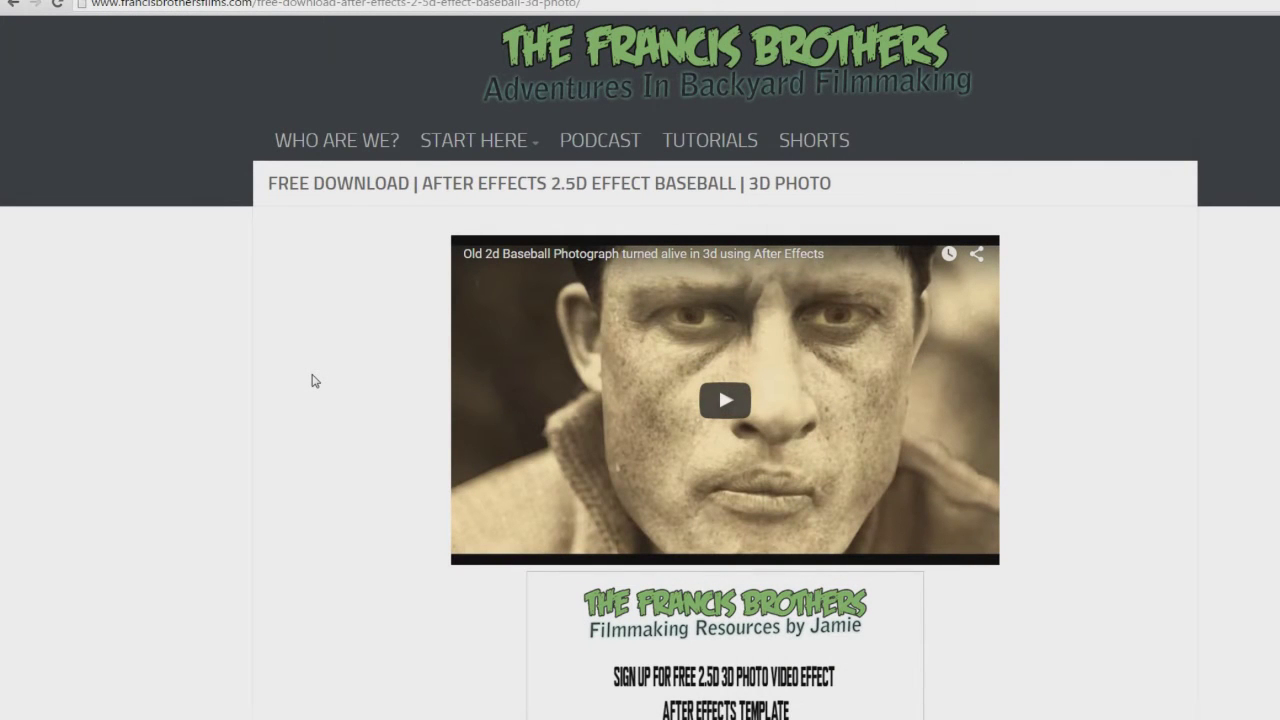
Sign up for the free 2.5D photo template using the saved name and e-mail suggestion
scroll(312, 380, "down", 2)
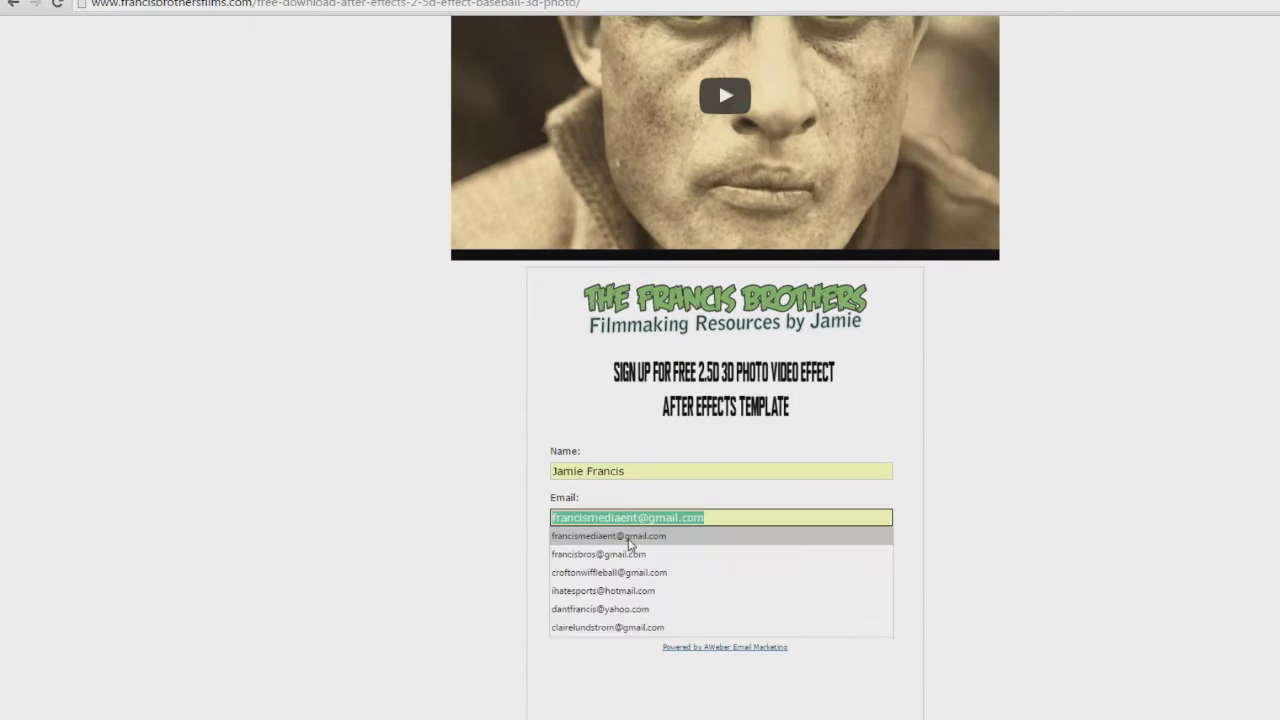
left_click(620, 534)
left_click(743, 561)
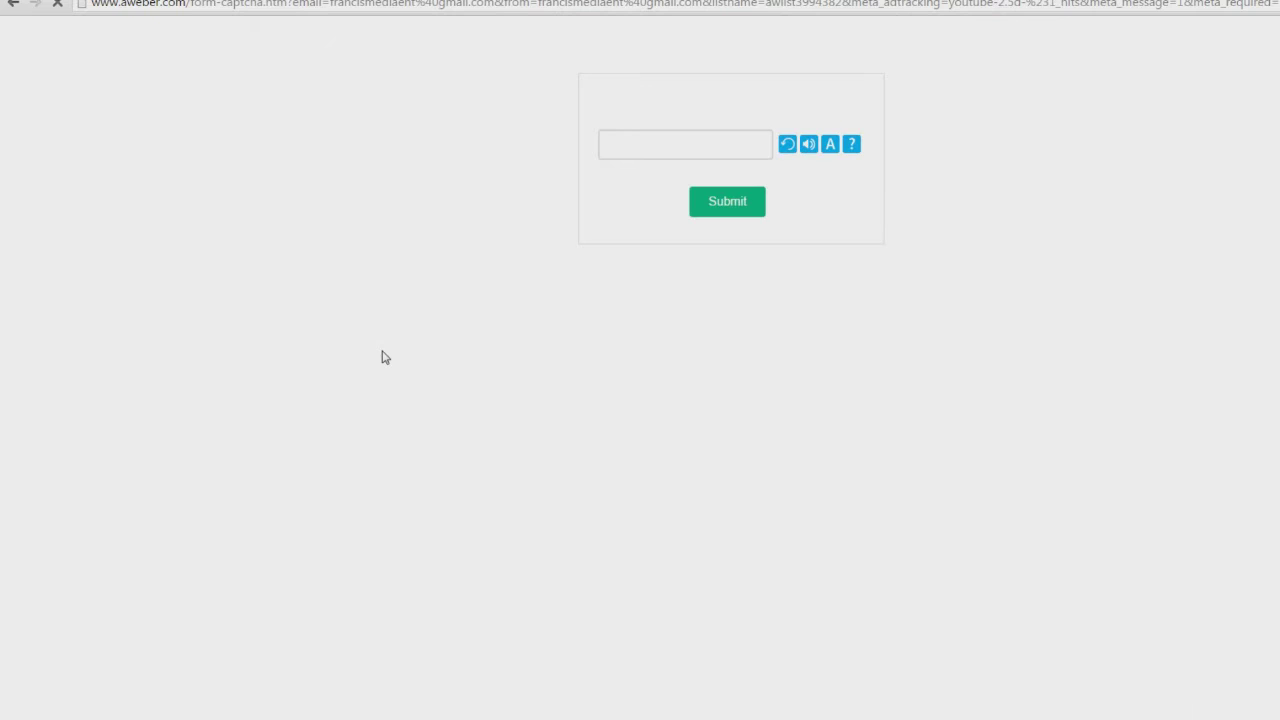
Enter the numbers from the AWeber captcha image and submit them
left_click(659, 187)
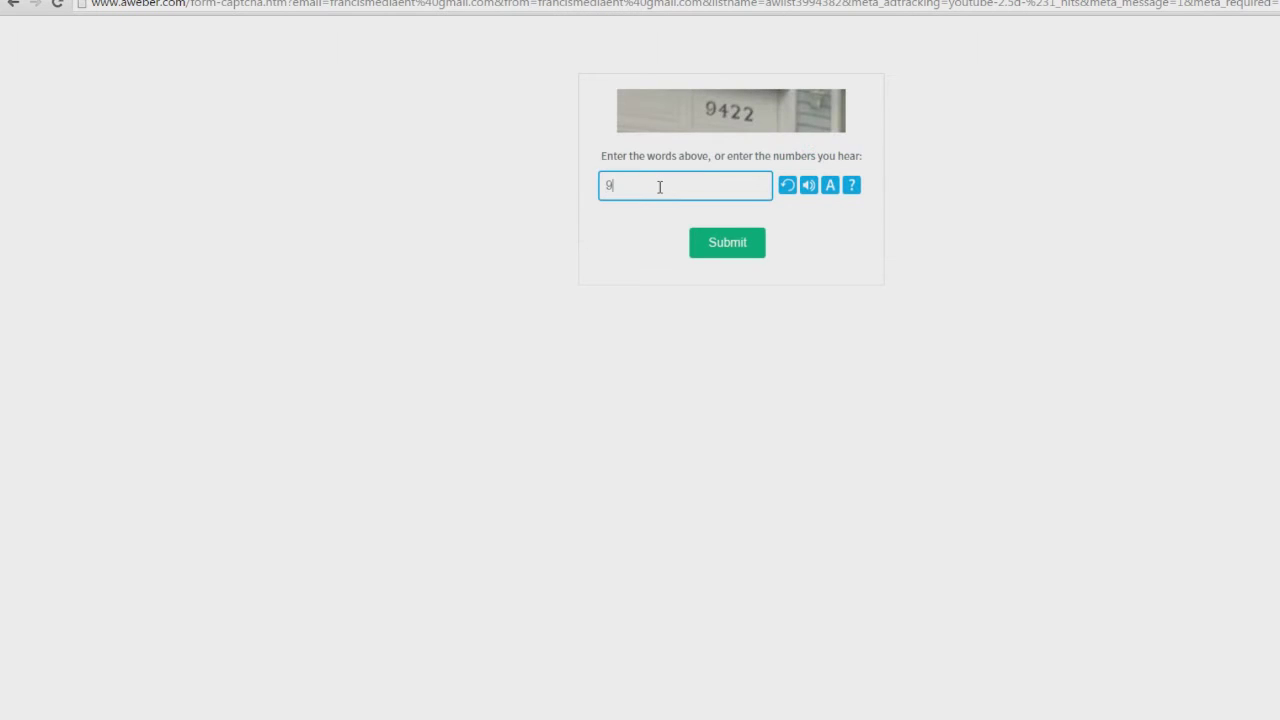
type("9422")
left_click(737, 245)
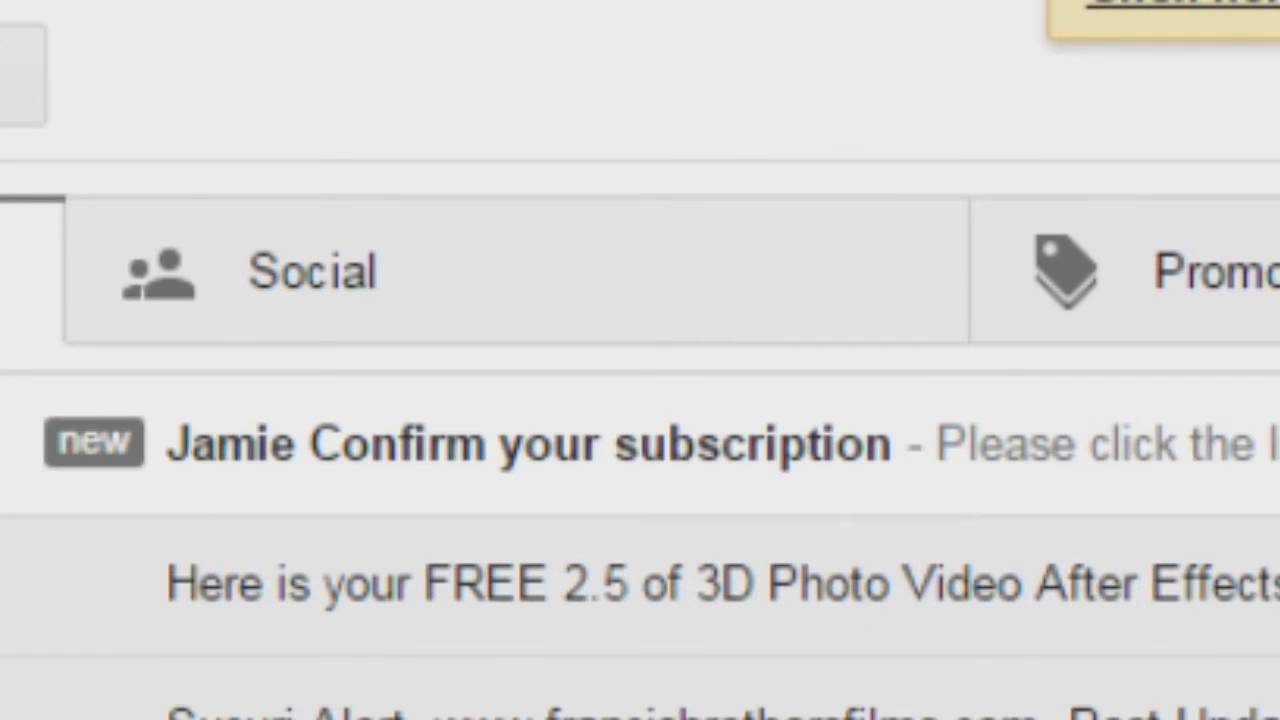
Open the subscription confirmation, then the FREE 2.5D template email, and bring up options for its download link
left_click(310, 452)
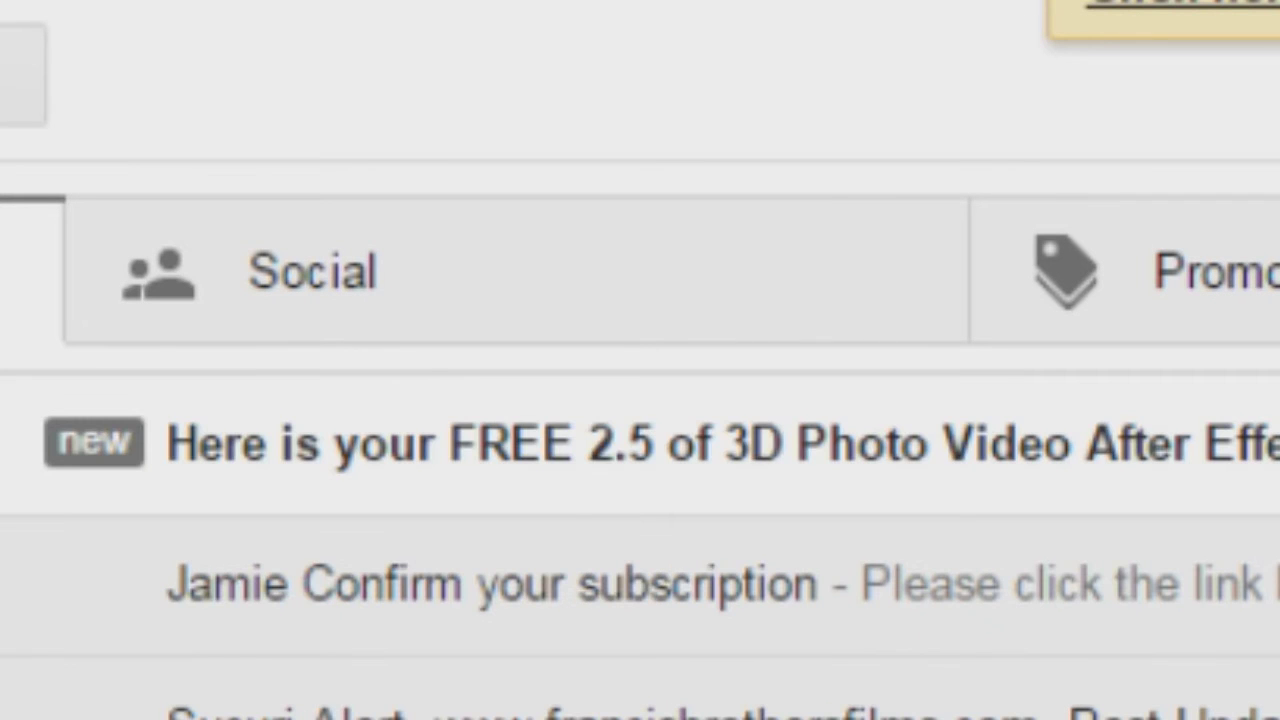
left_click(545, 478)
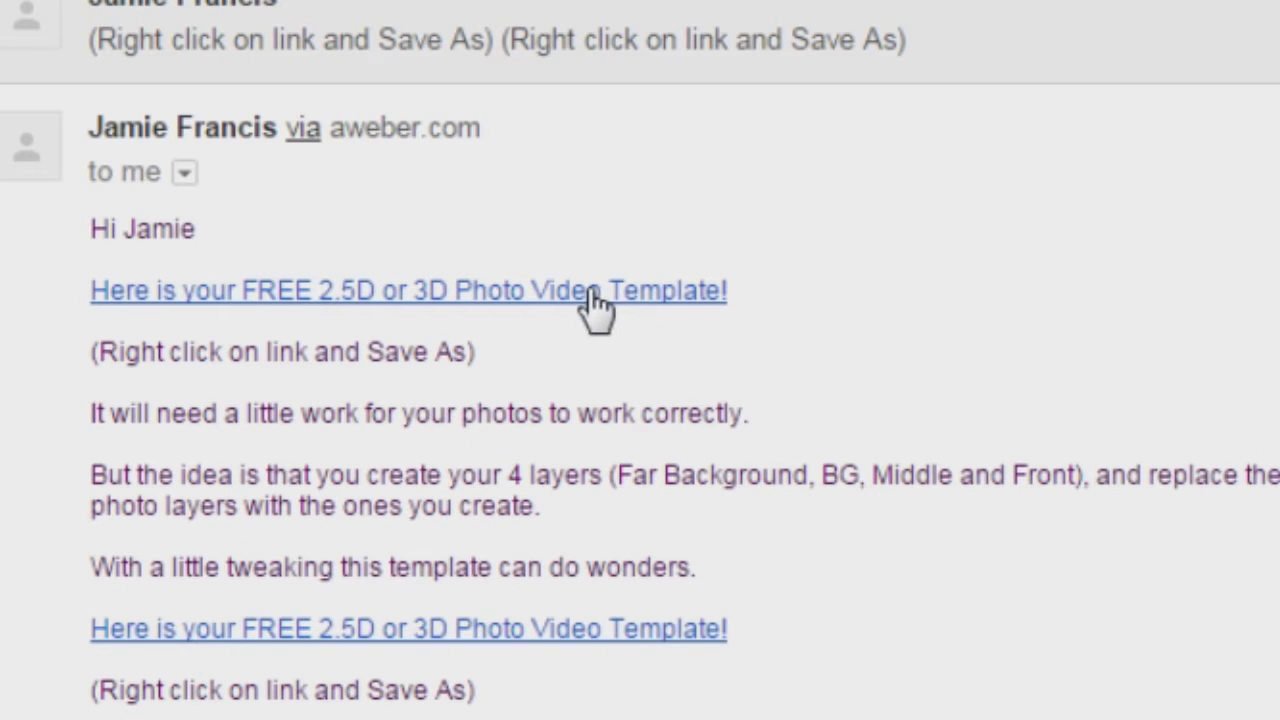
right_click(524, 290)
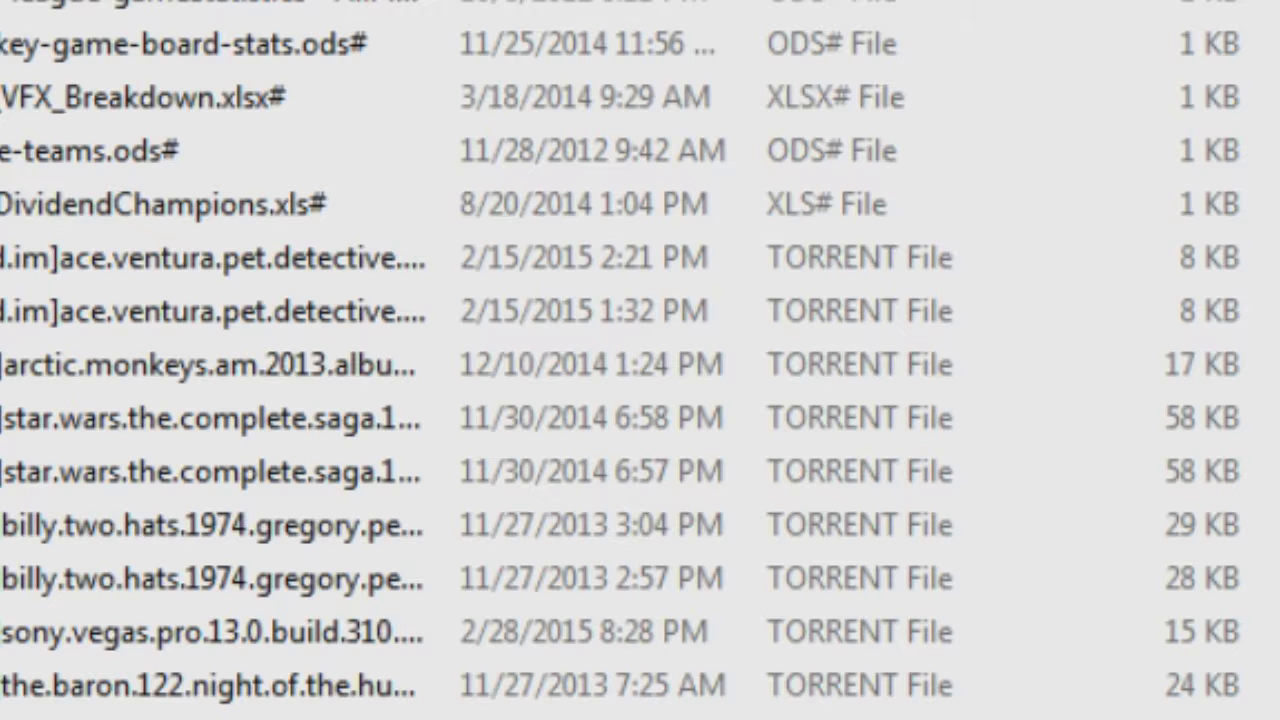
Extract the zip to 2.5D-Effect-AE-Template (1) and open Baseball-Template-2.5D-Effect.aep from the inner folder
right_click(116, 232)
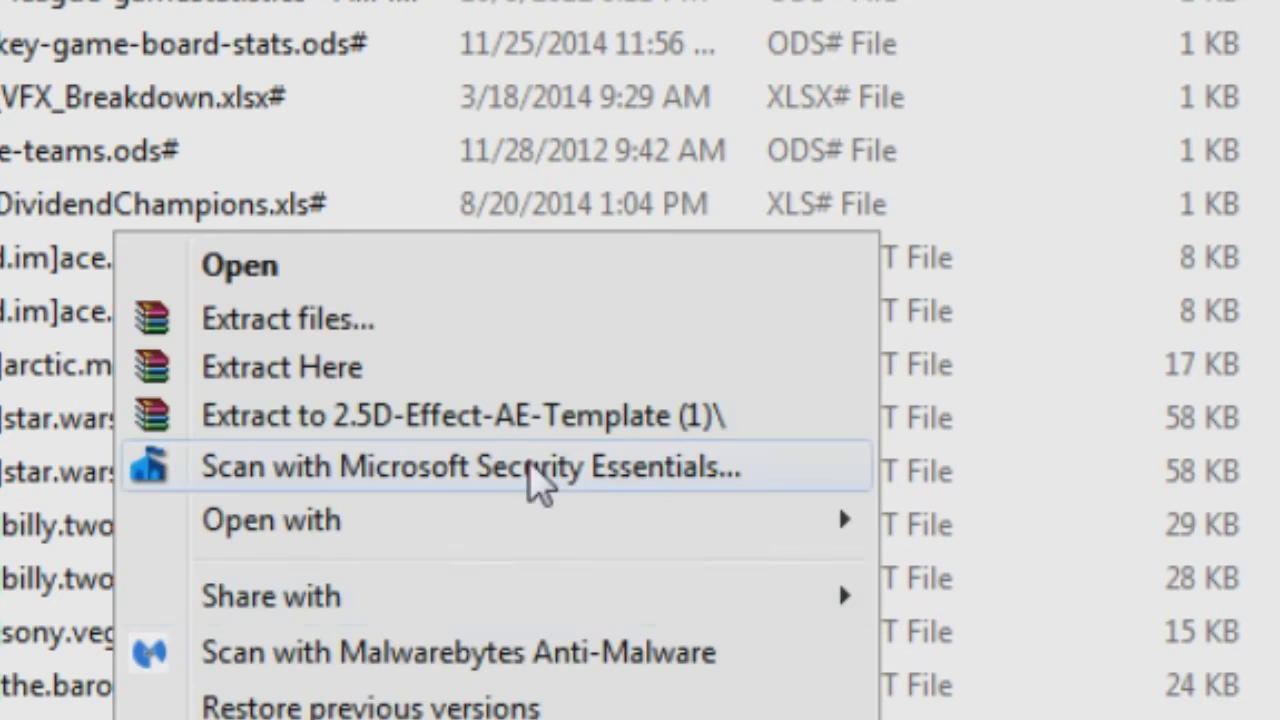
left_click(540, 420)
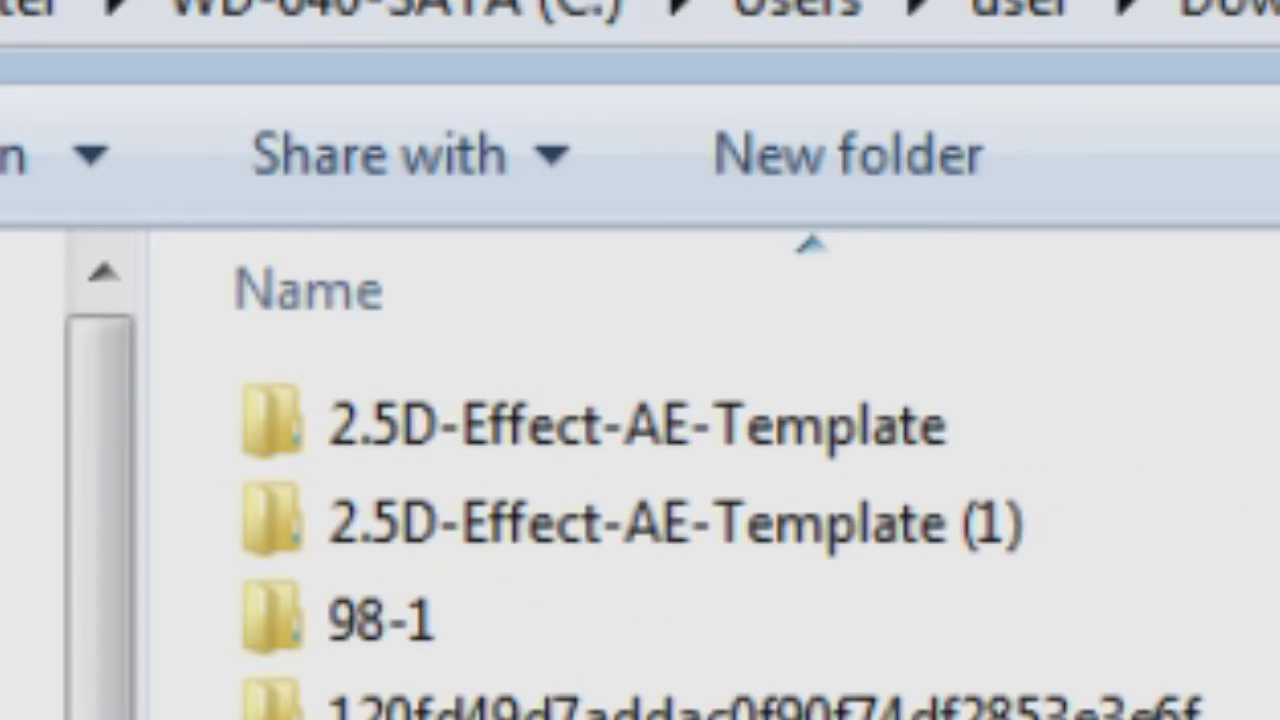
double_click(1114, 527)
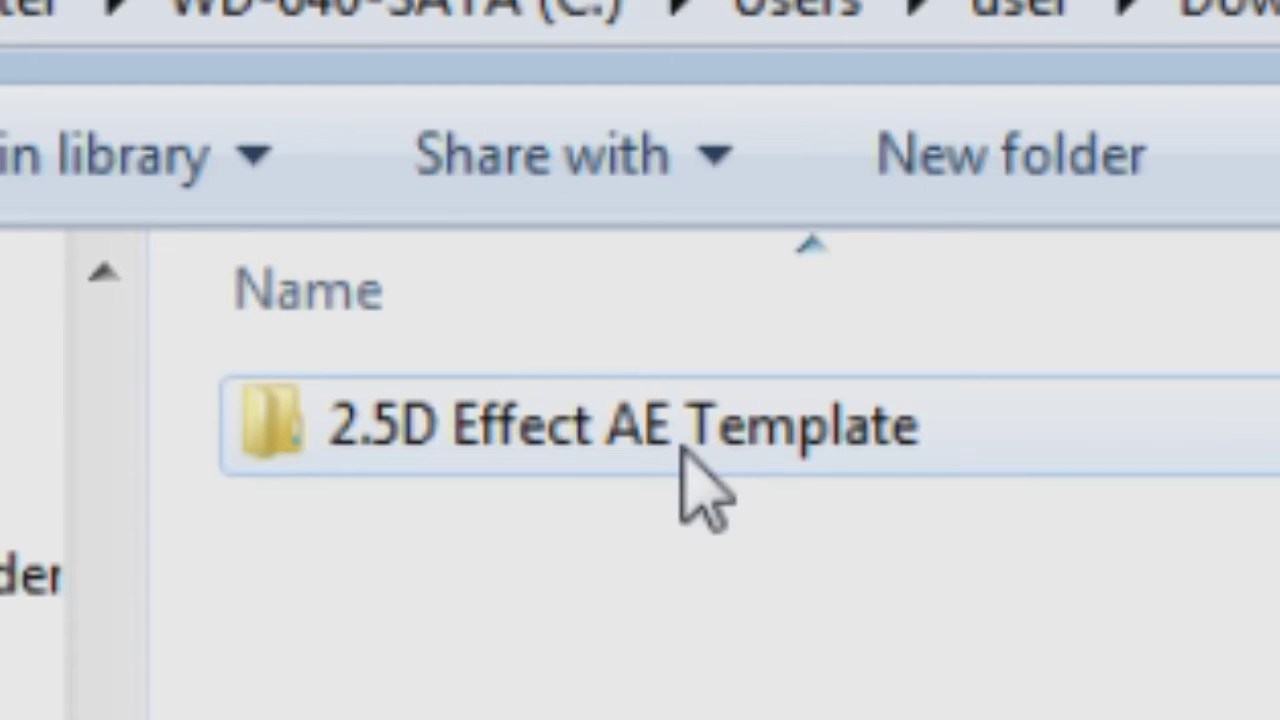
double_click(940, 440)
left_click(931, 415)
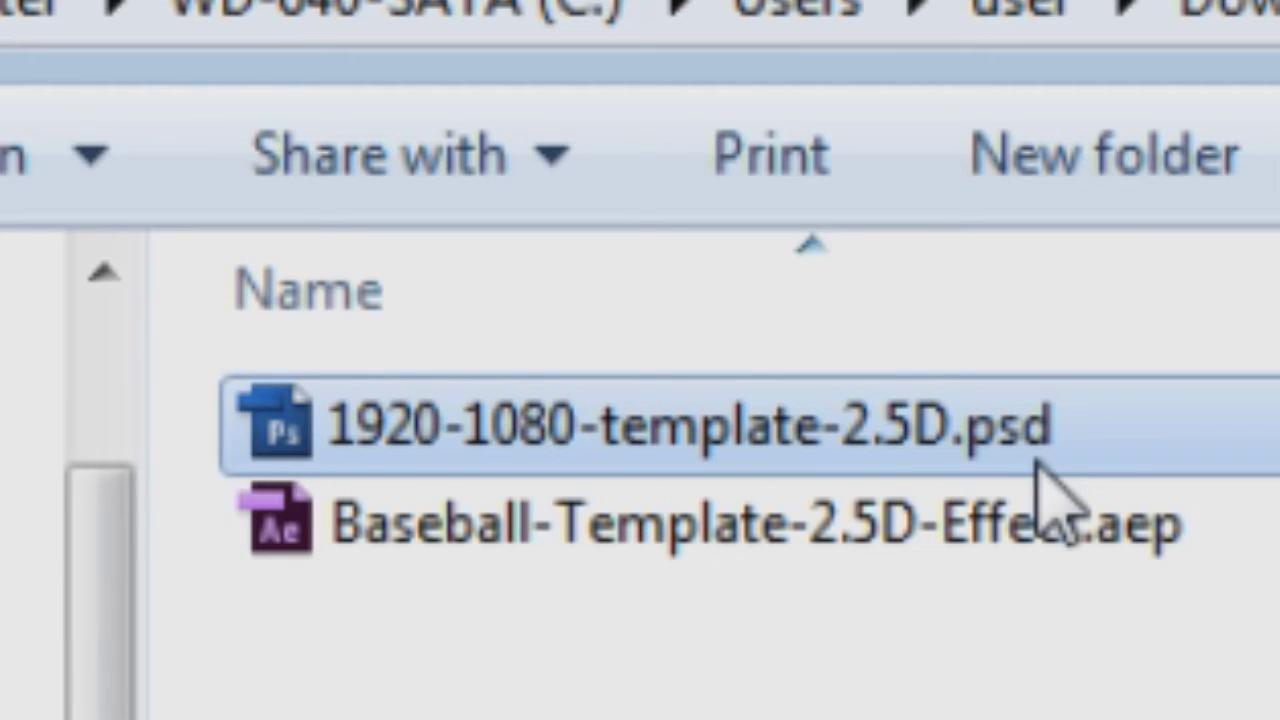
left_click(1037, 543)
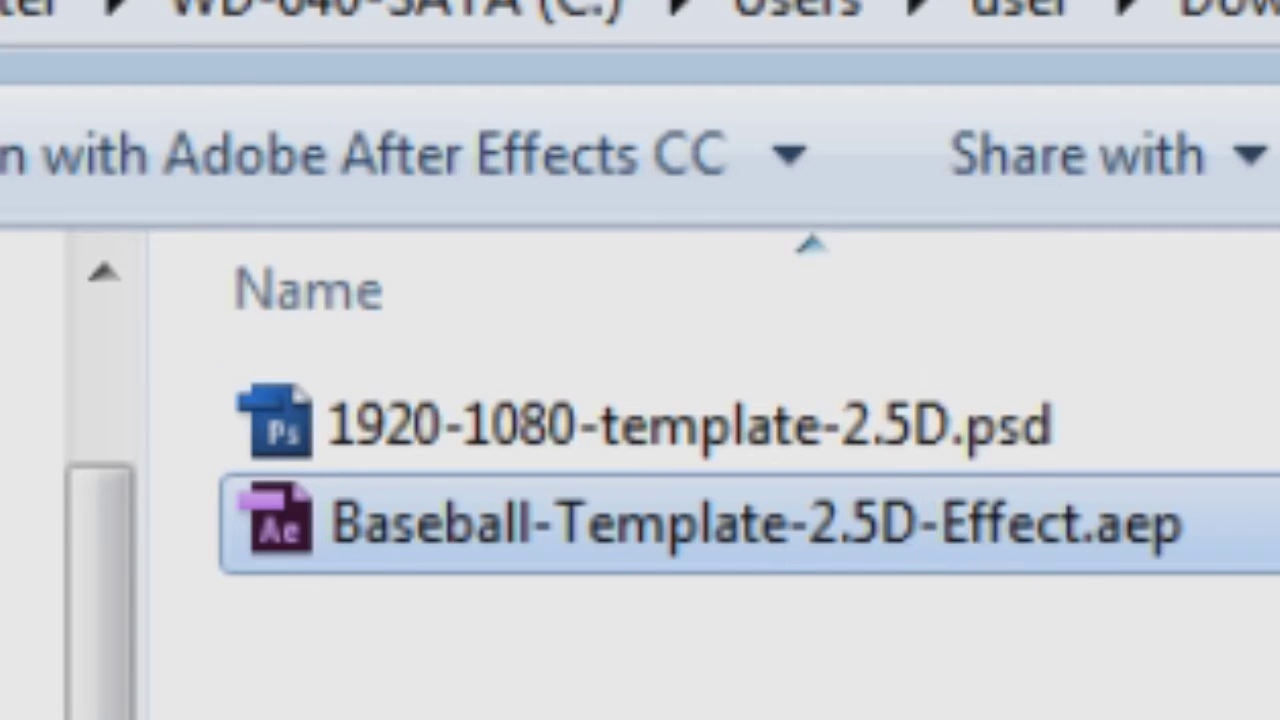
double_click(1083, 531)
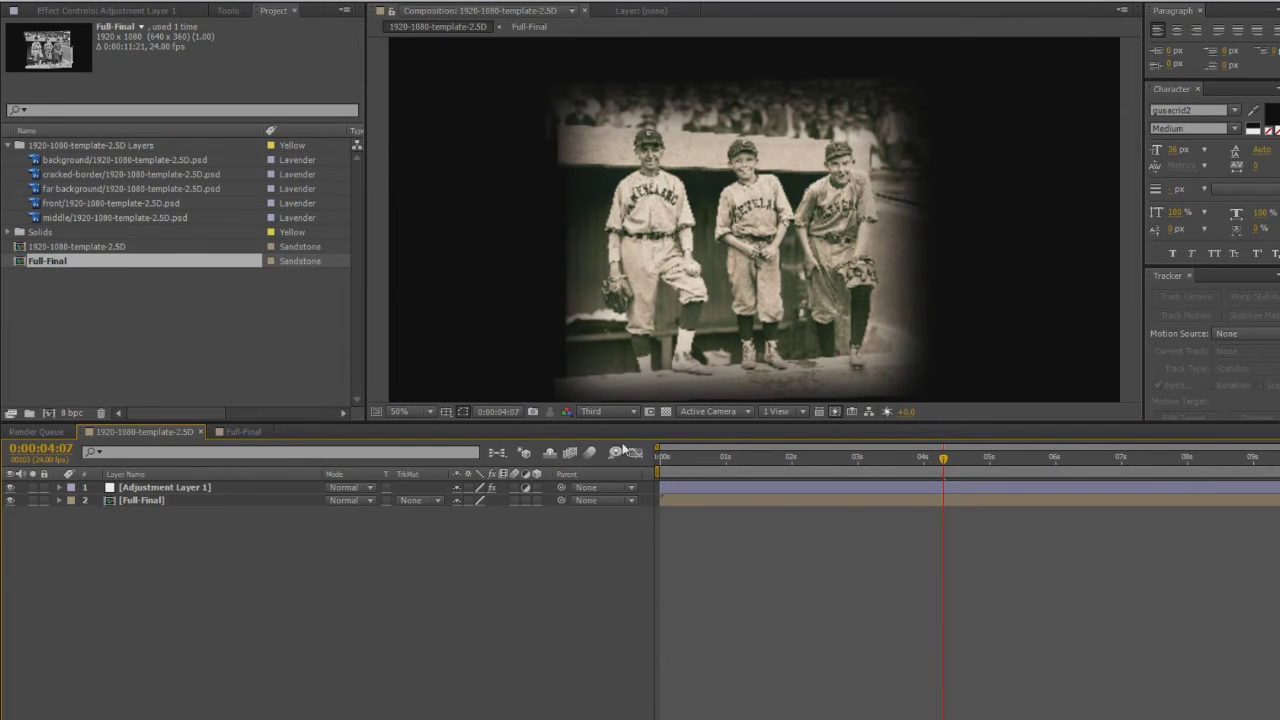
Preview the animation at Quarter resolution with the sepia adjustment layer hidden, then return to Full
left_click(575, 412)
left_click(612, 503)
left_click(762, 457)
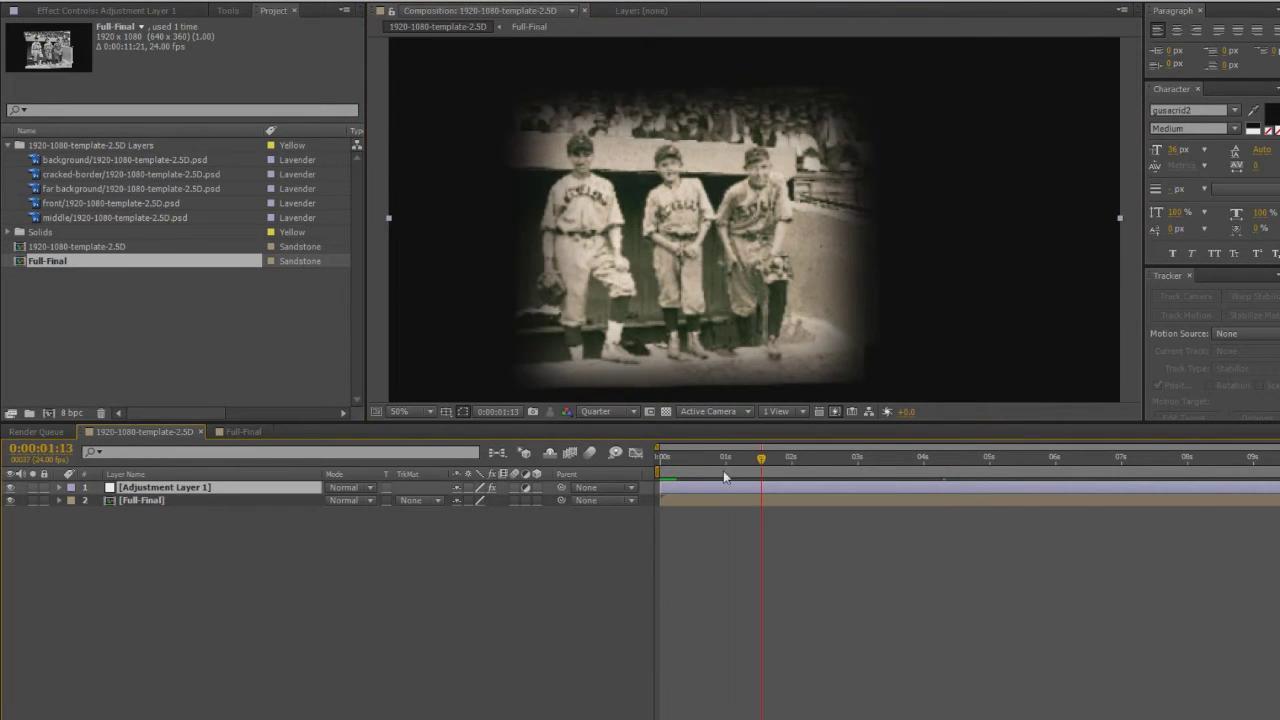
left_click_drag(773, 468, 1278, 470)
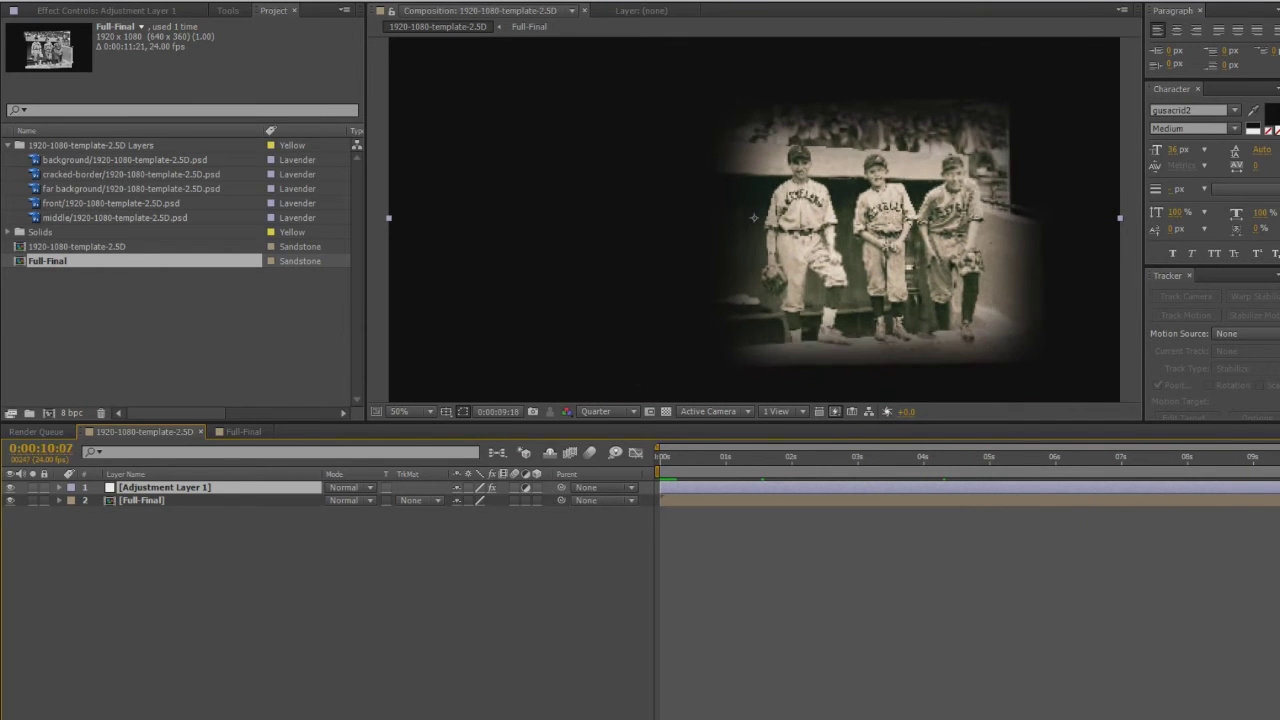
left_click_drag(860, 458, 713, 441)
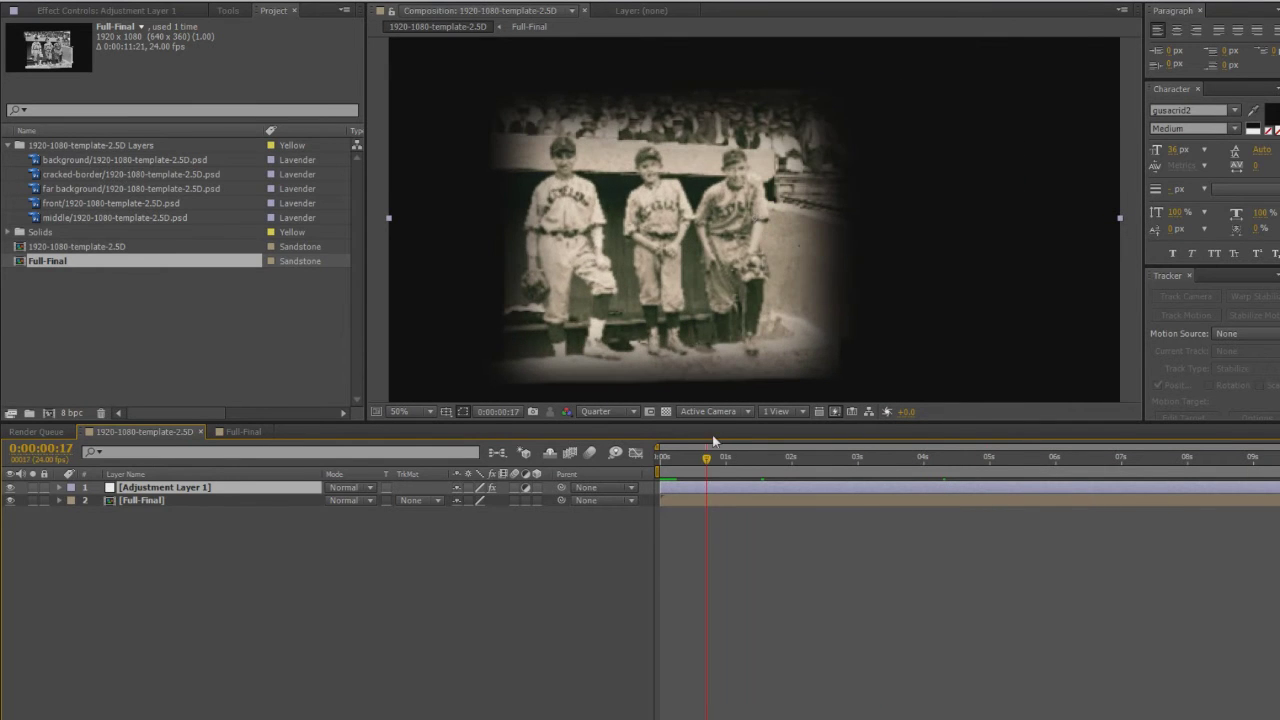
left_click(11, 487)
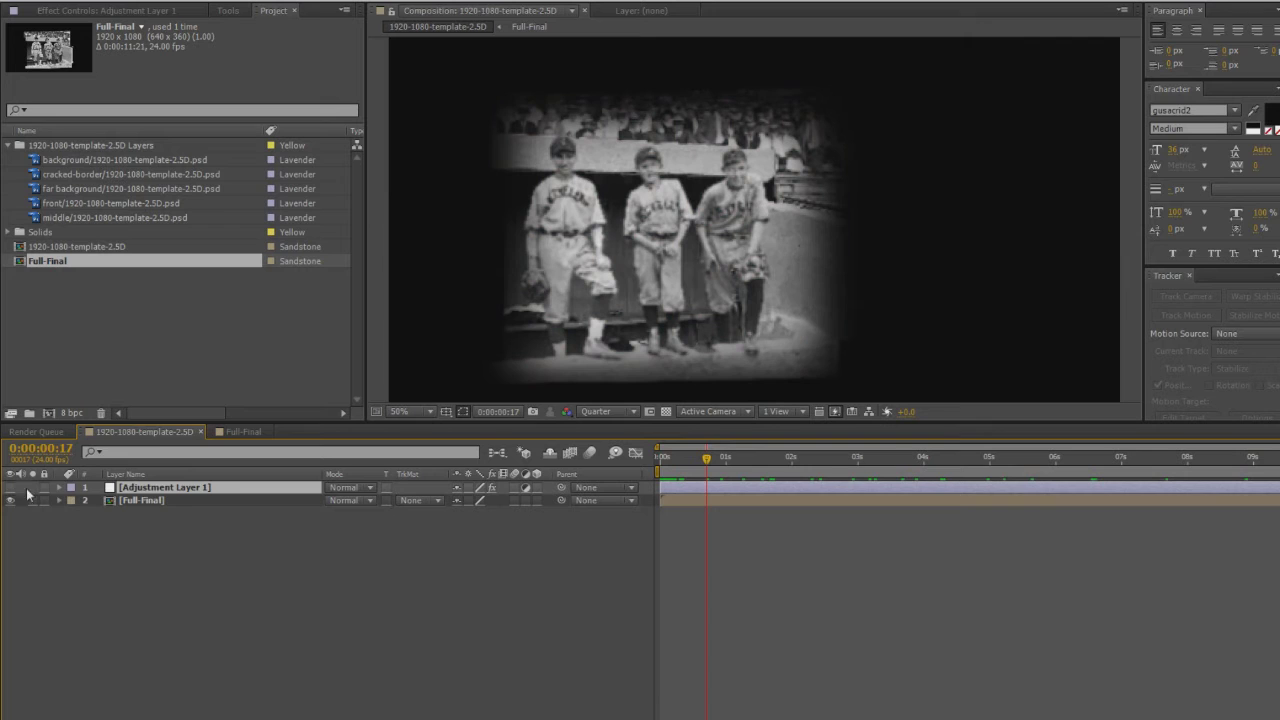
left_click(291, 596)
left_click_drag(707, 458, 937, 464)
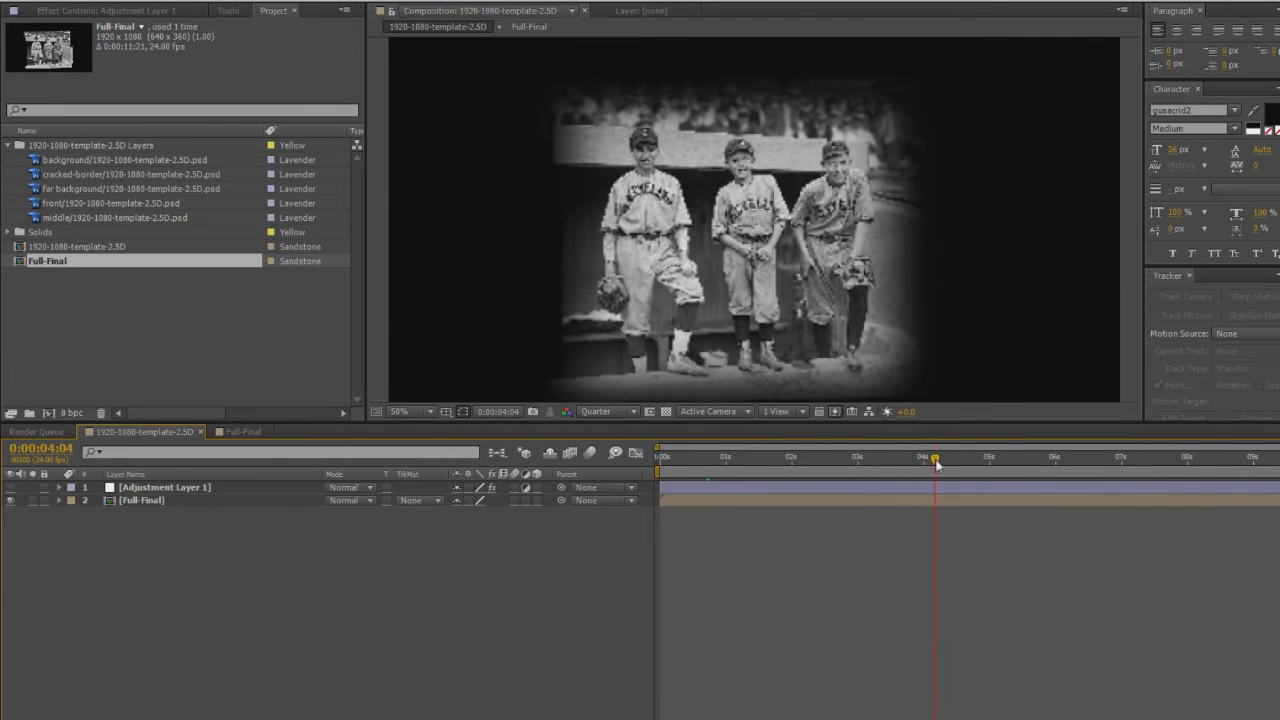
left_click(605, 411)
left_click(606, 450)
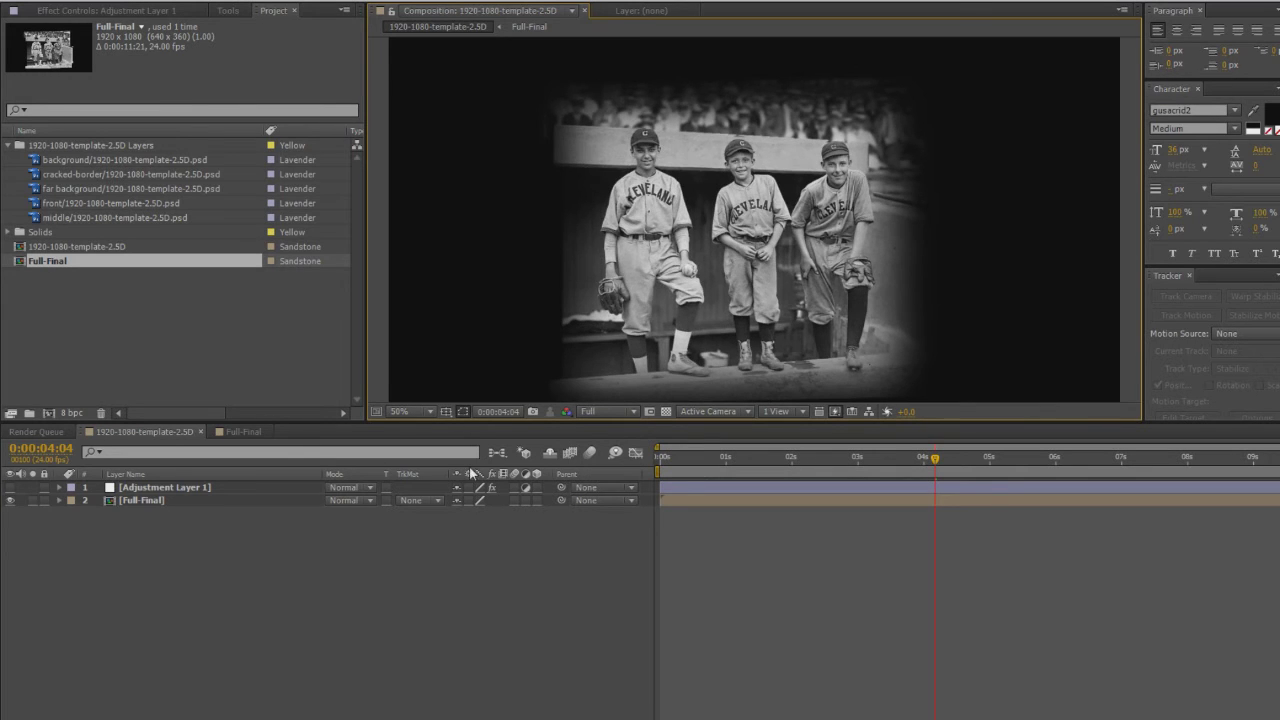
left_click(910, 462)
Change Mask 1 on the Full-Final layer from Add to None
left_click(165, 500)
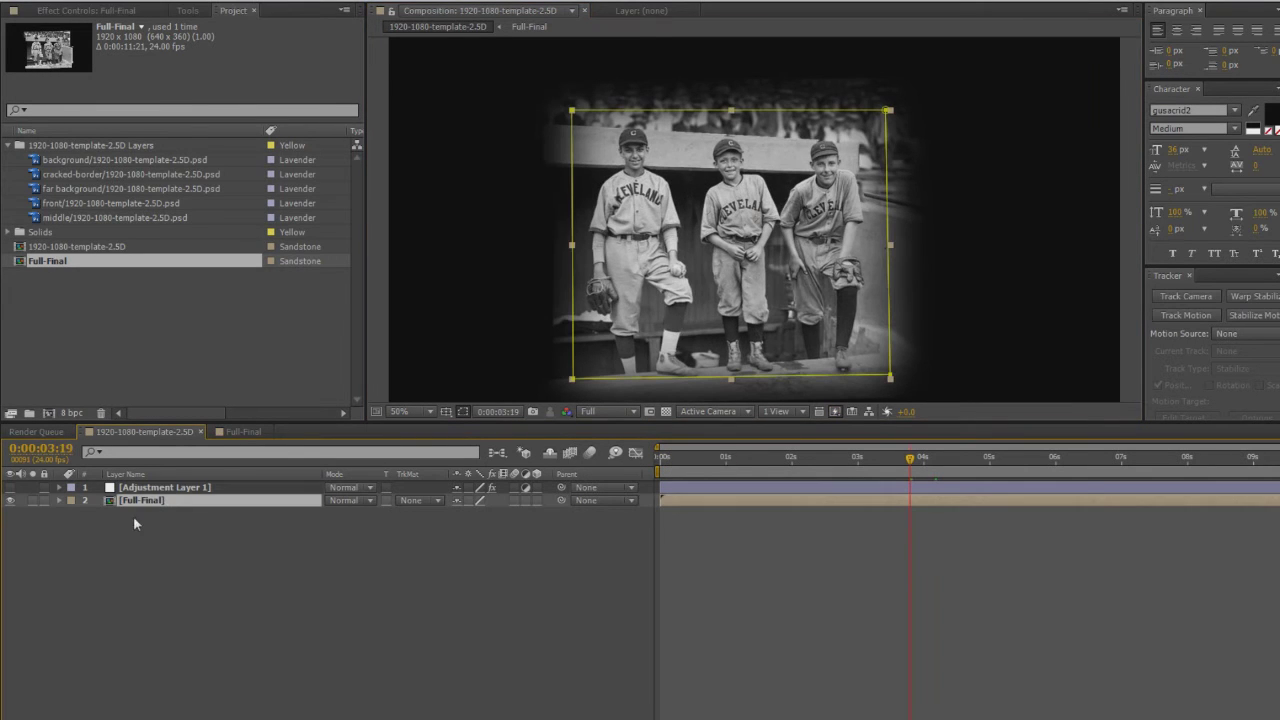
left_click(57, 501)
left_click(97, 514)
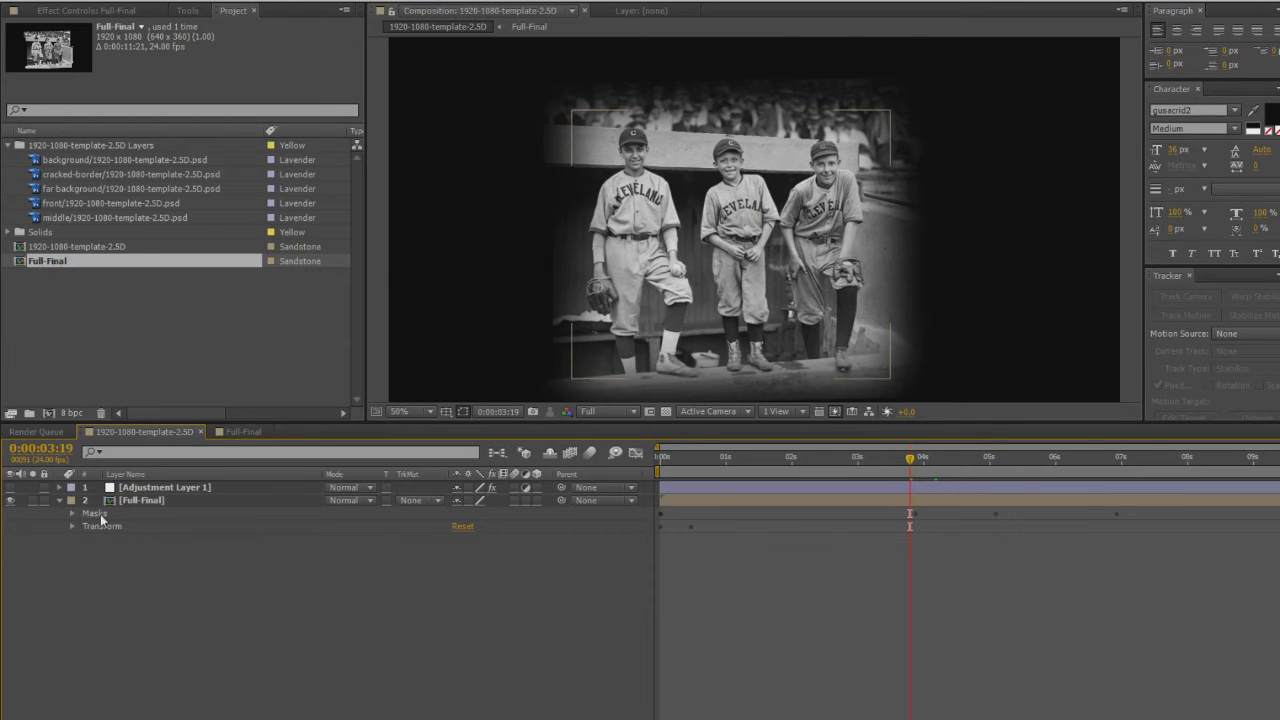
left_click(72, 513)
left_click(173, 524)
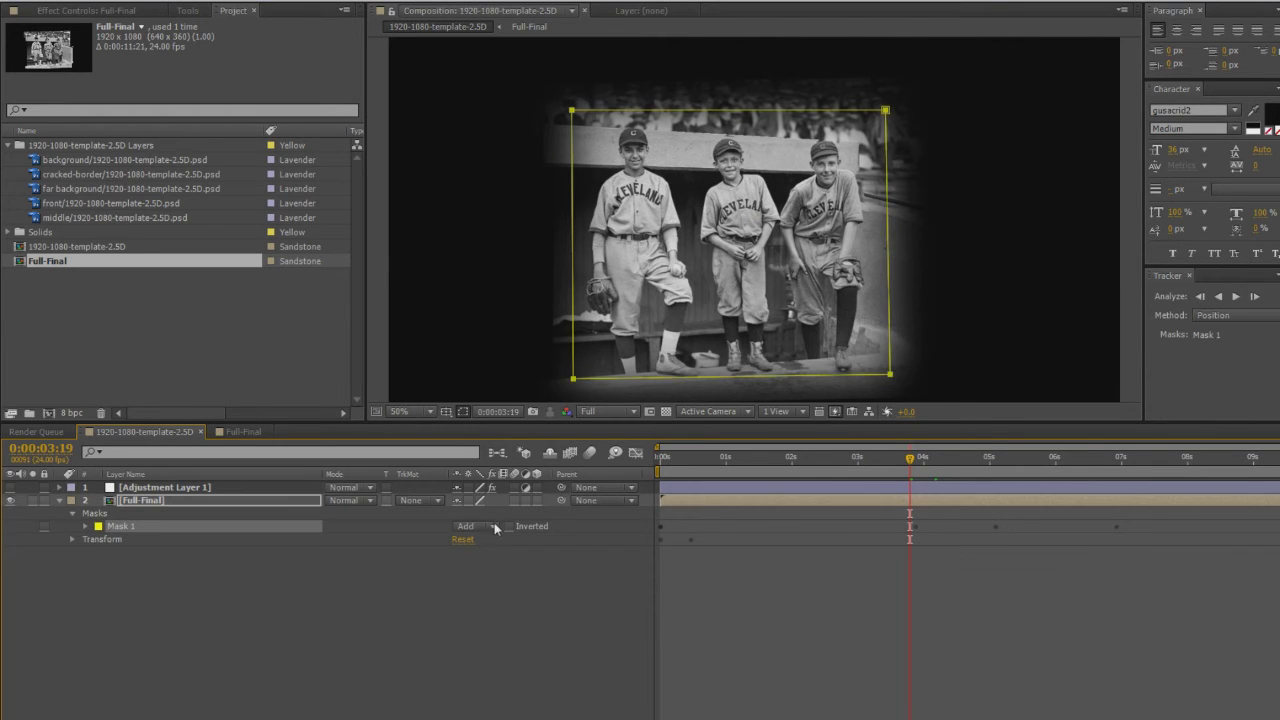
left_click(493, 524)
left_click(497, 531)
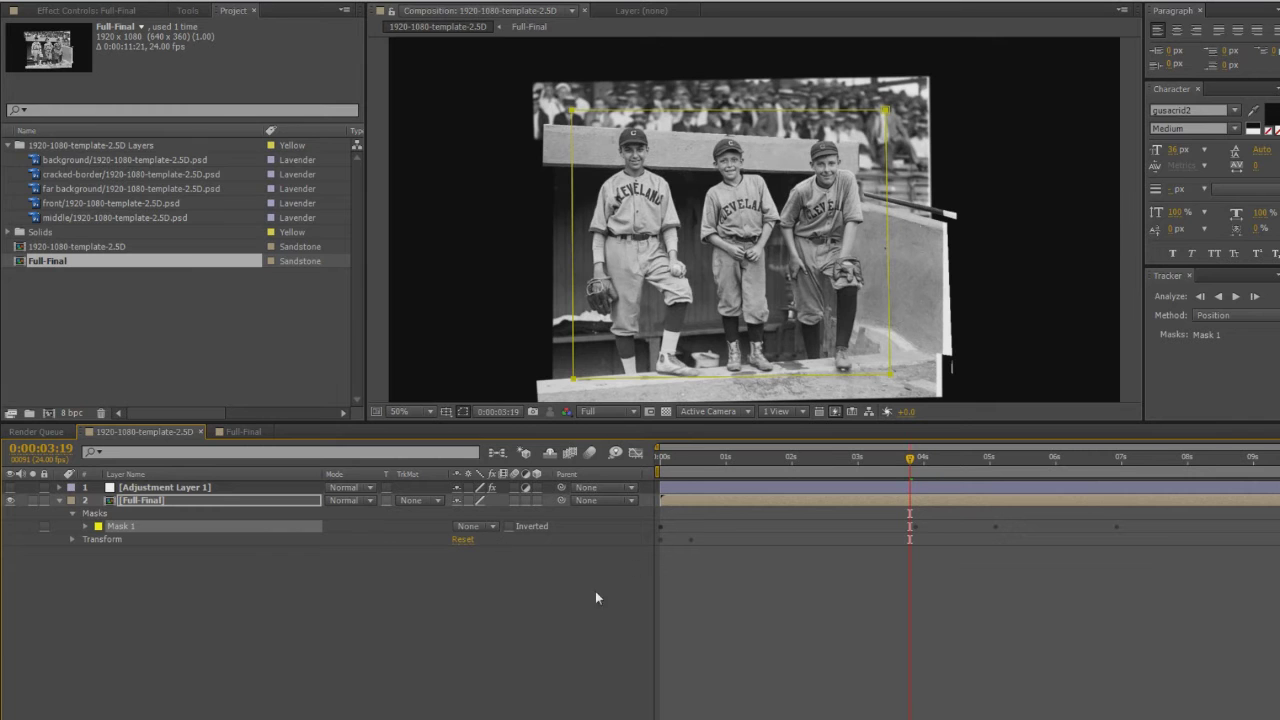
Scrub to about 3 seconds to check the uncut photo, then switch to the Full-Final composition
left_click_drag(958, 457, 690, 457)
left_click(862, 457)
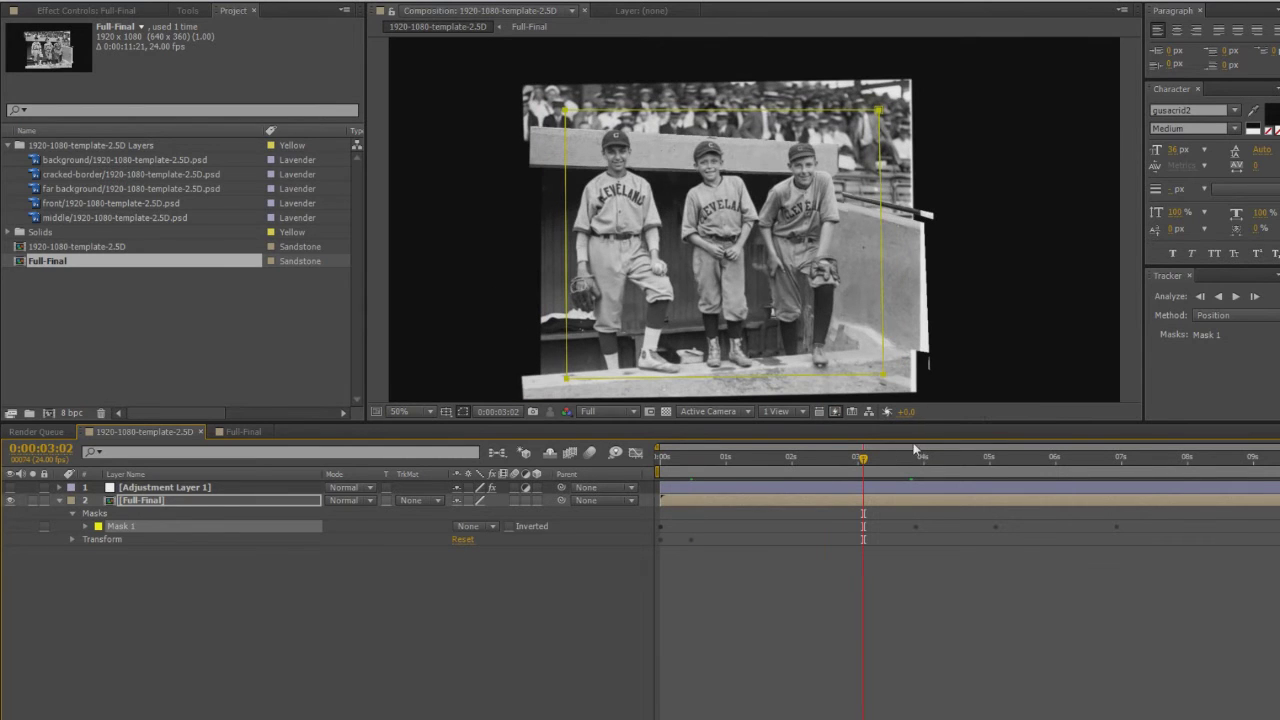
left_click(247, 430)
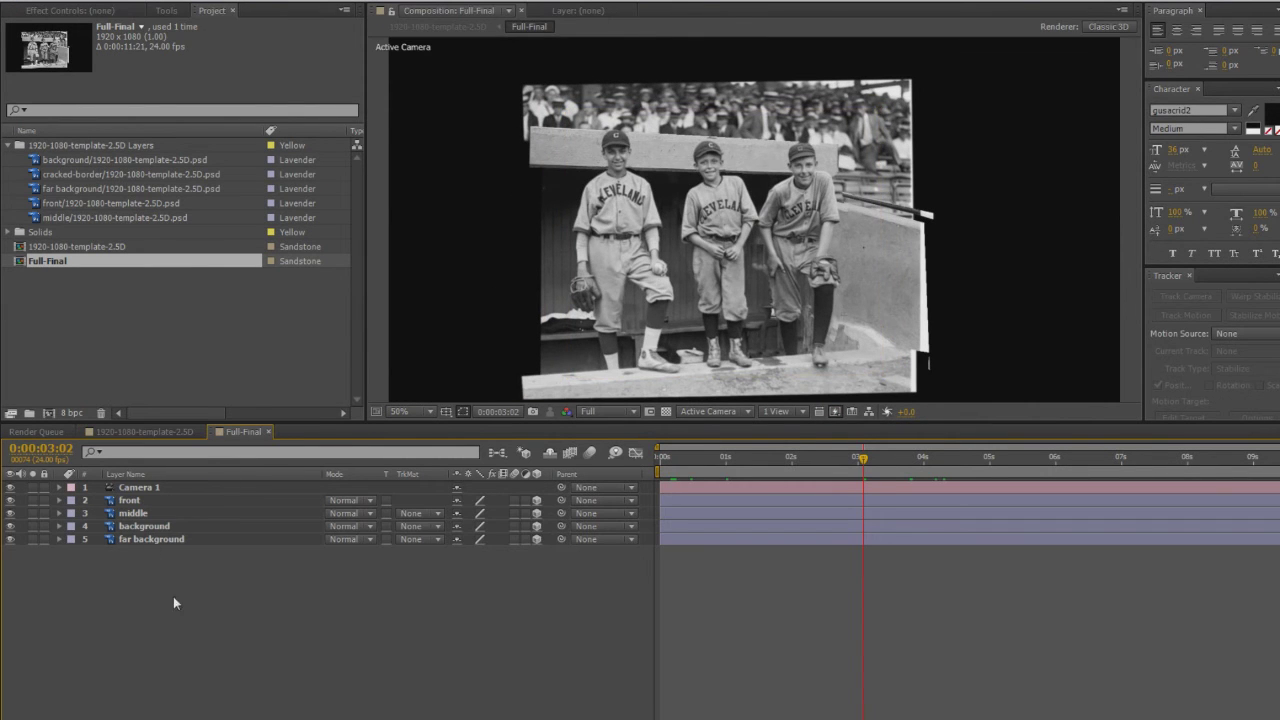
left_click(185, 431)
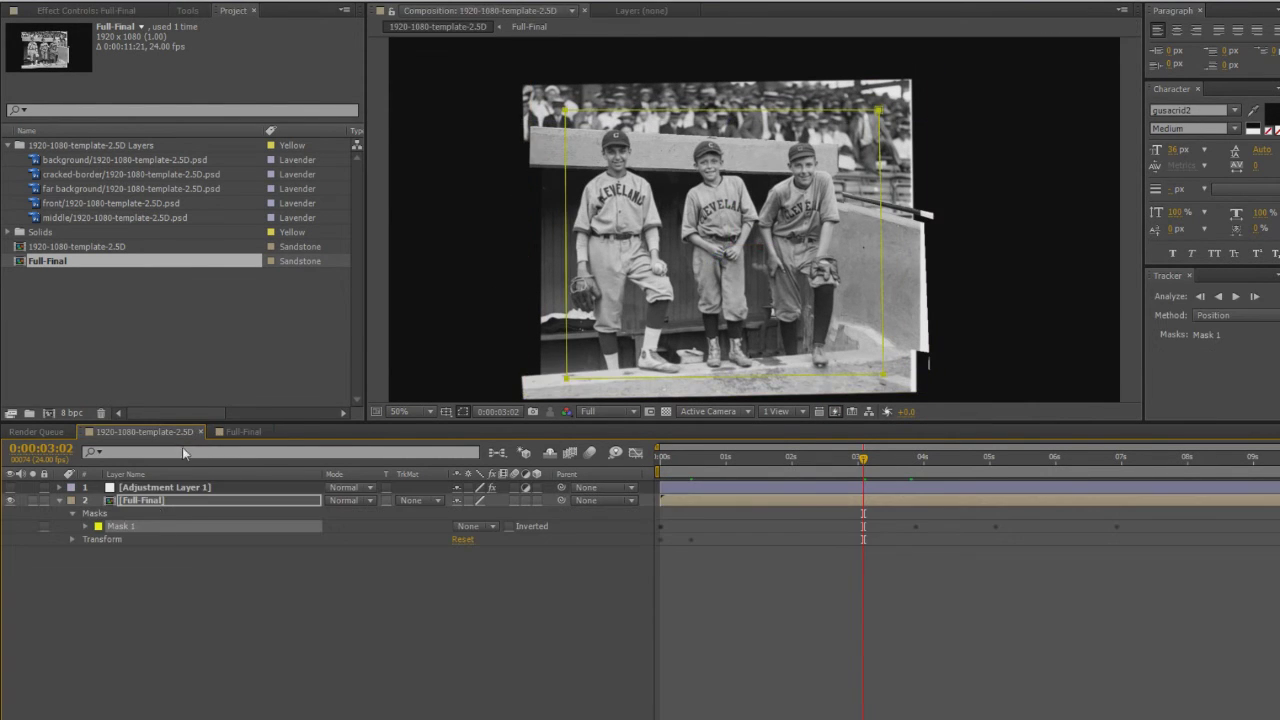
double_click(155, 504)
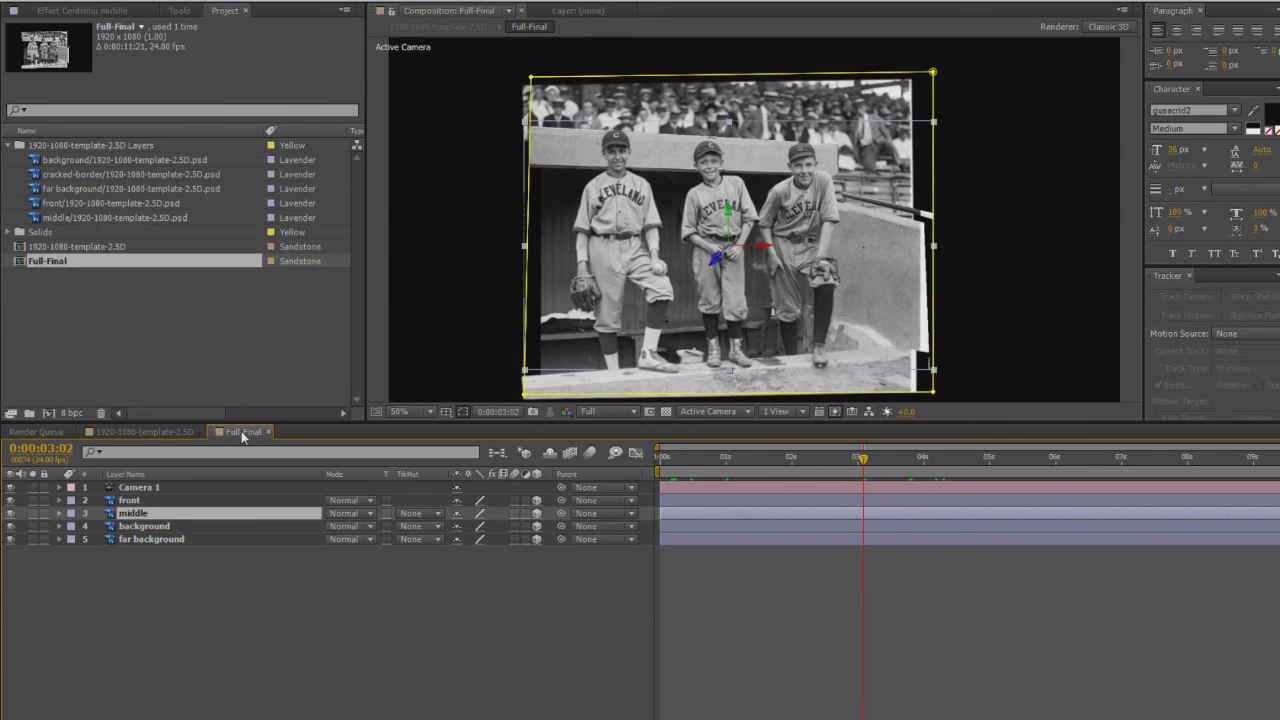
left_click(171, 500)
left_click(190, 502, "ctrl")
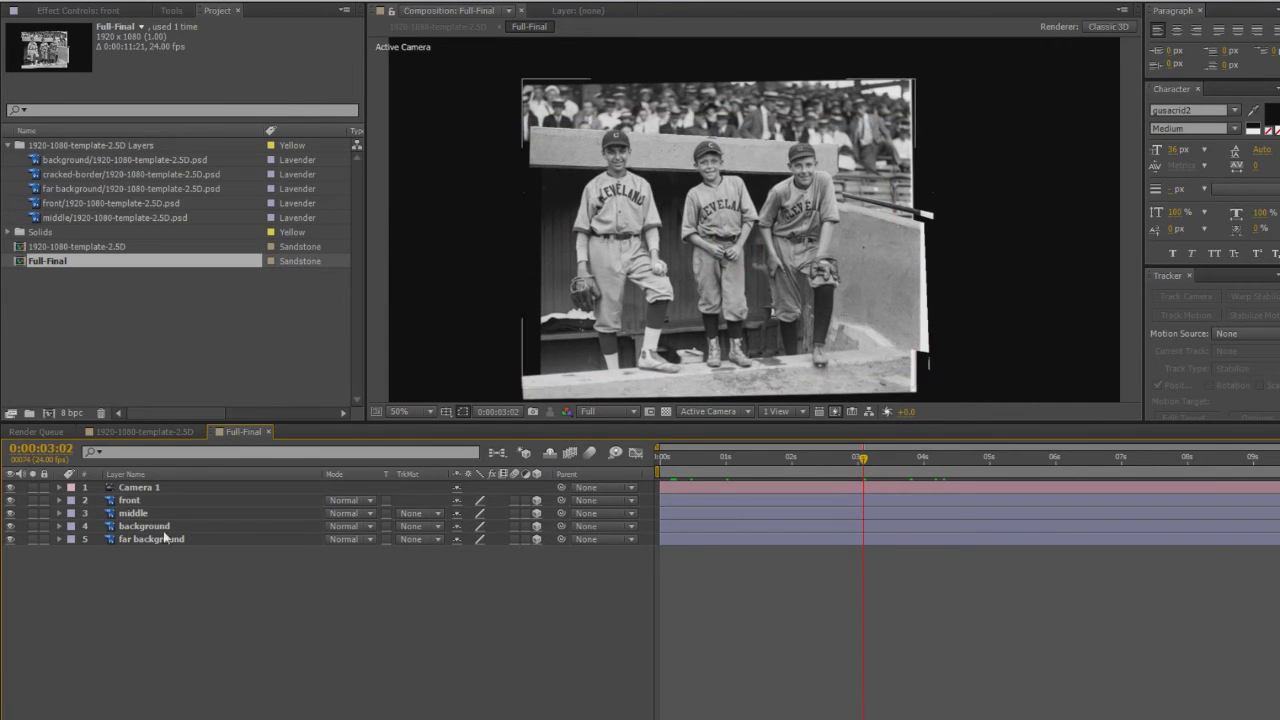
left_click(33, 500)
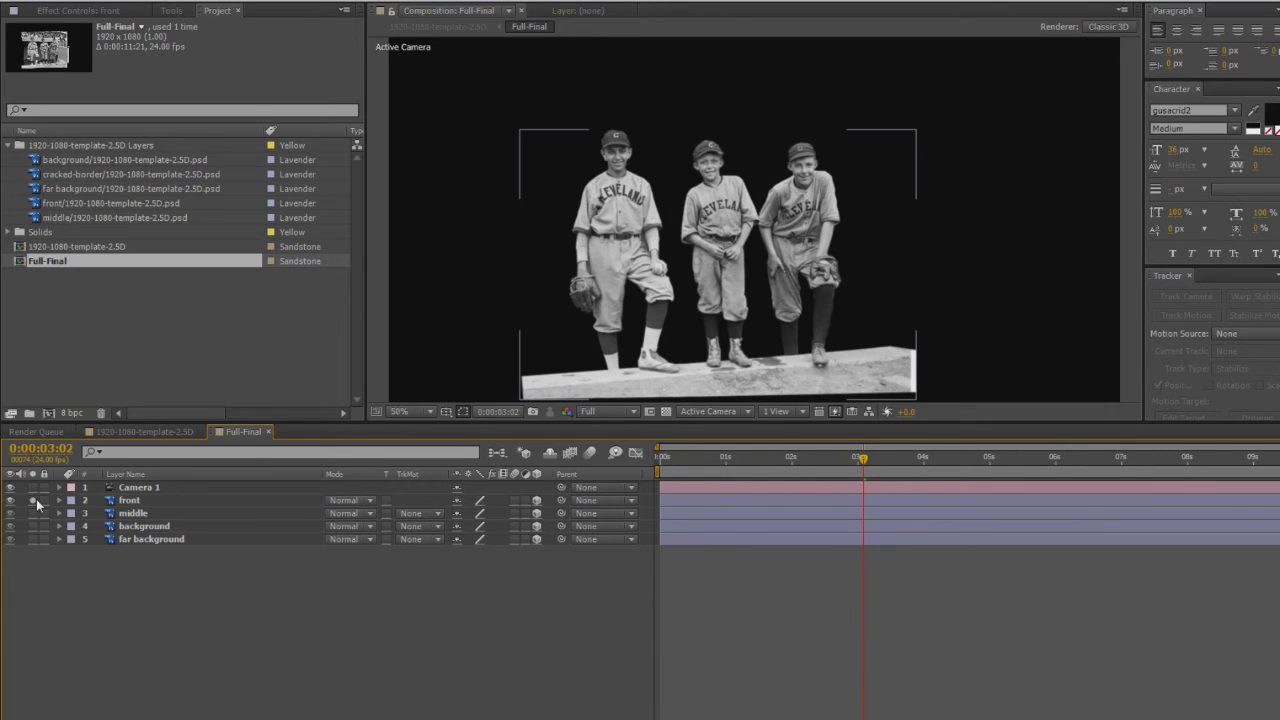
left_click(33, 513, "alt")
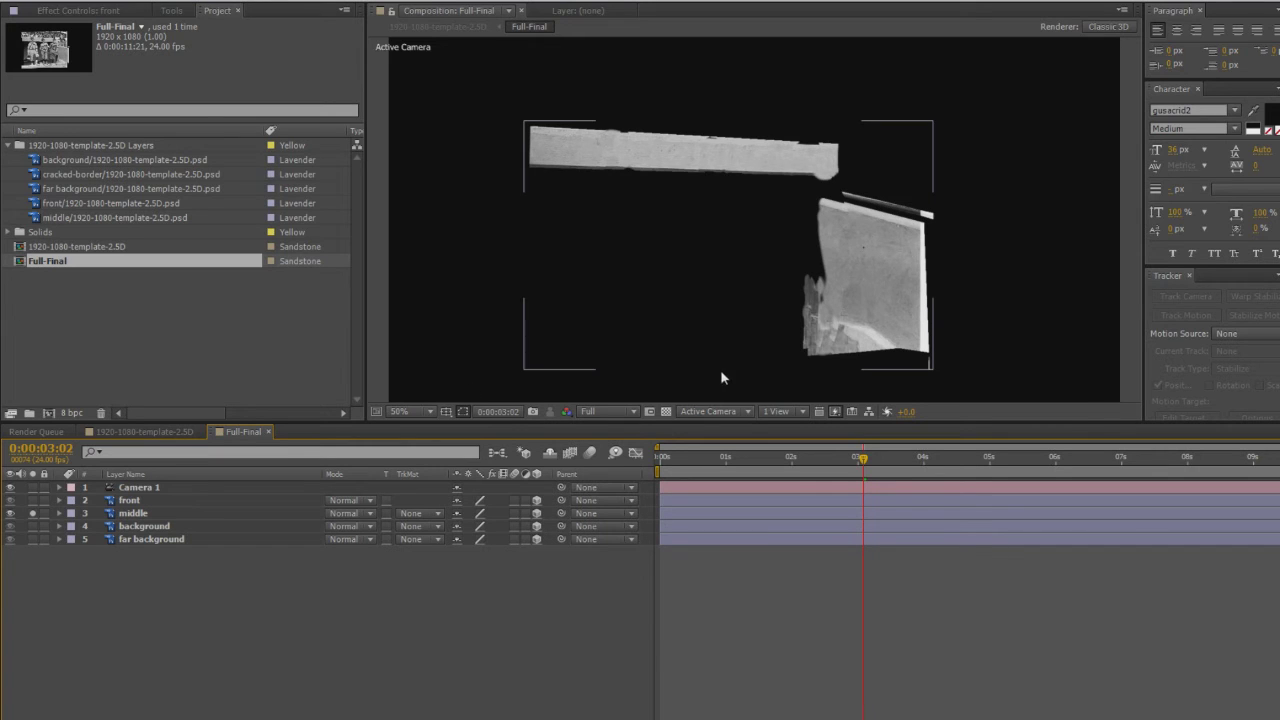
left_click(33, 513)
left_click(33, 526)
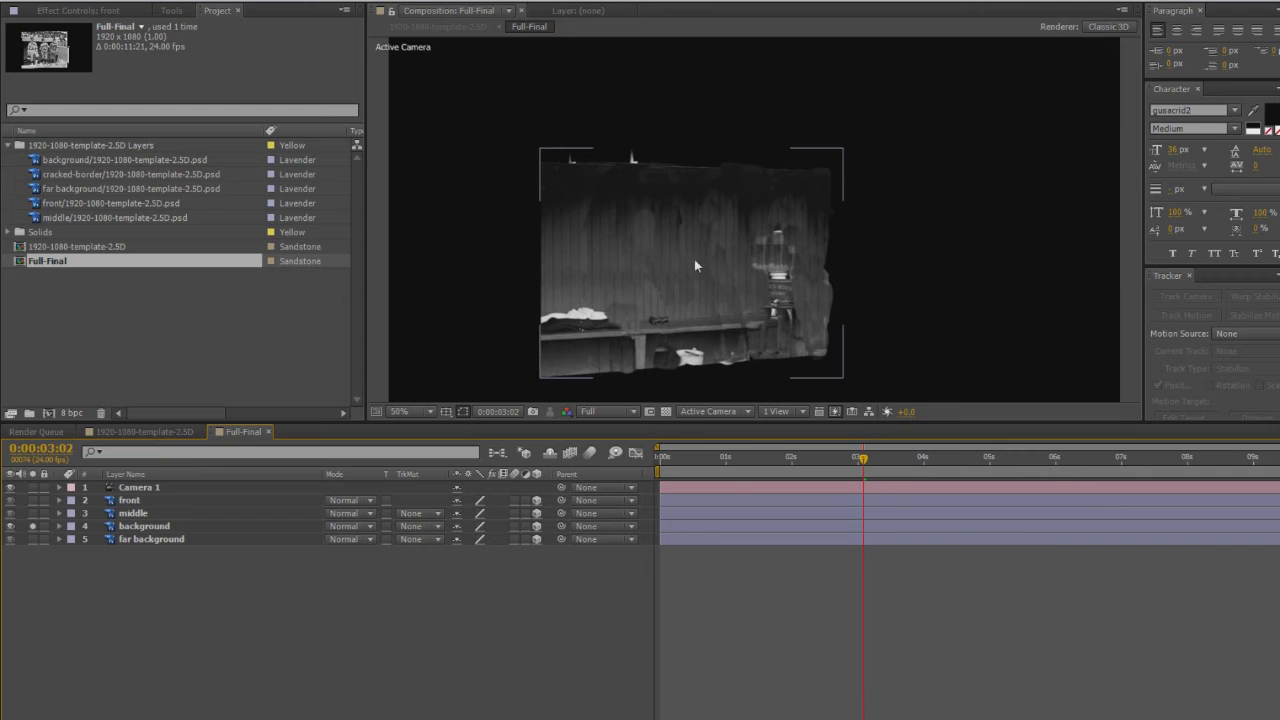
scroll(730, 251, "up", 2)
scroll(621, 234, "down", 2)
left_click(32, 526)
left_click(32, 539)
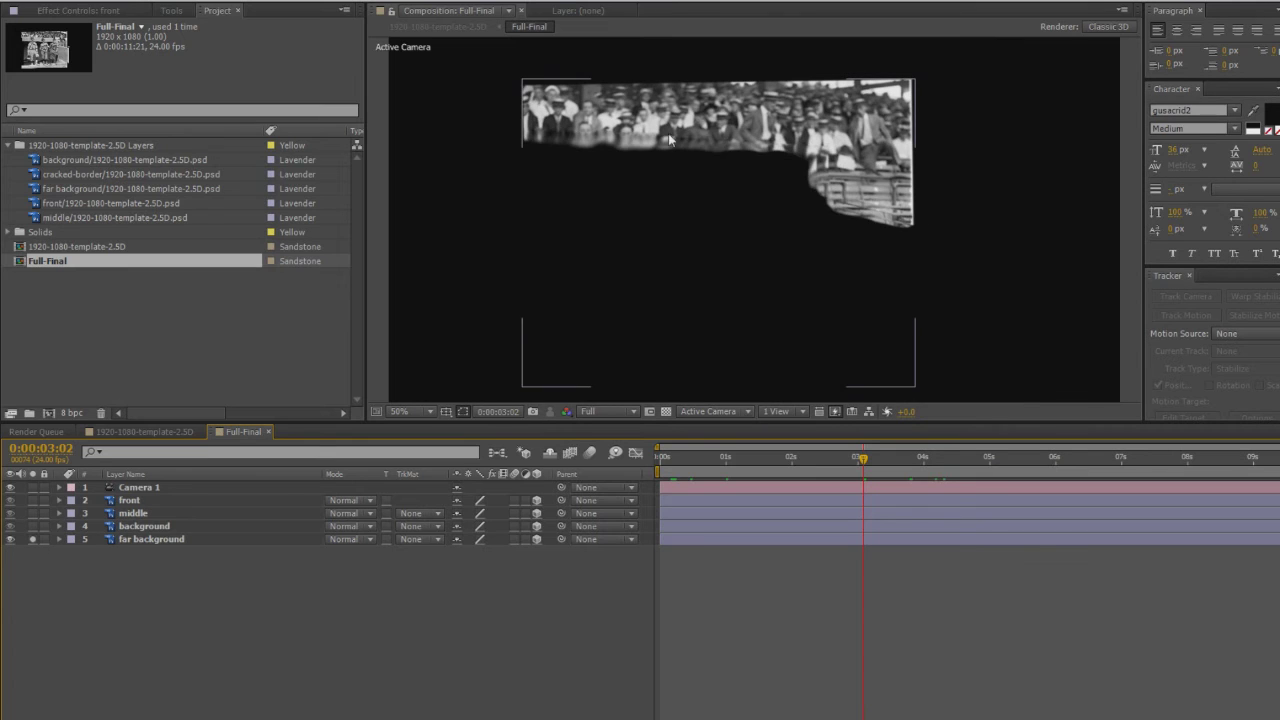
left_click(32, 539)
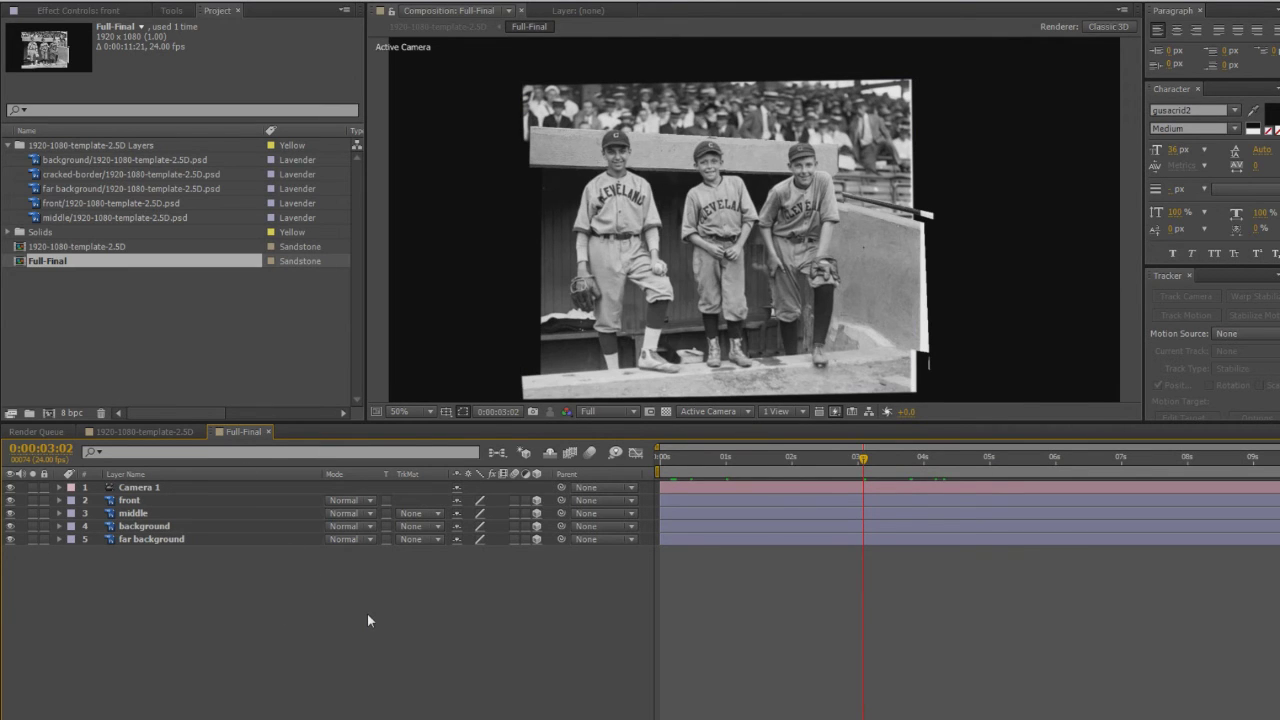
left_click(117, 176)
left_click(78, 247)
left_click(163, 538)
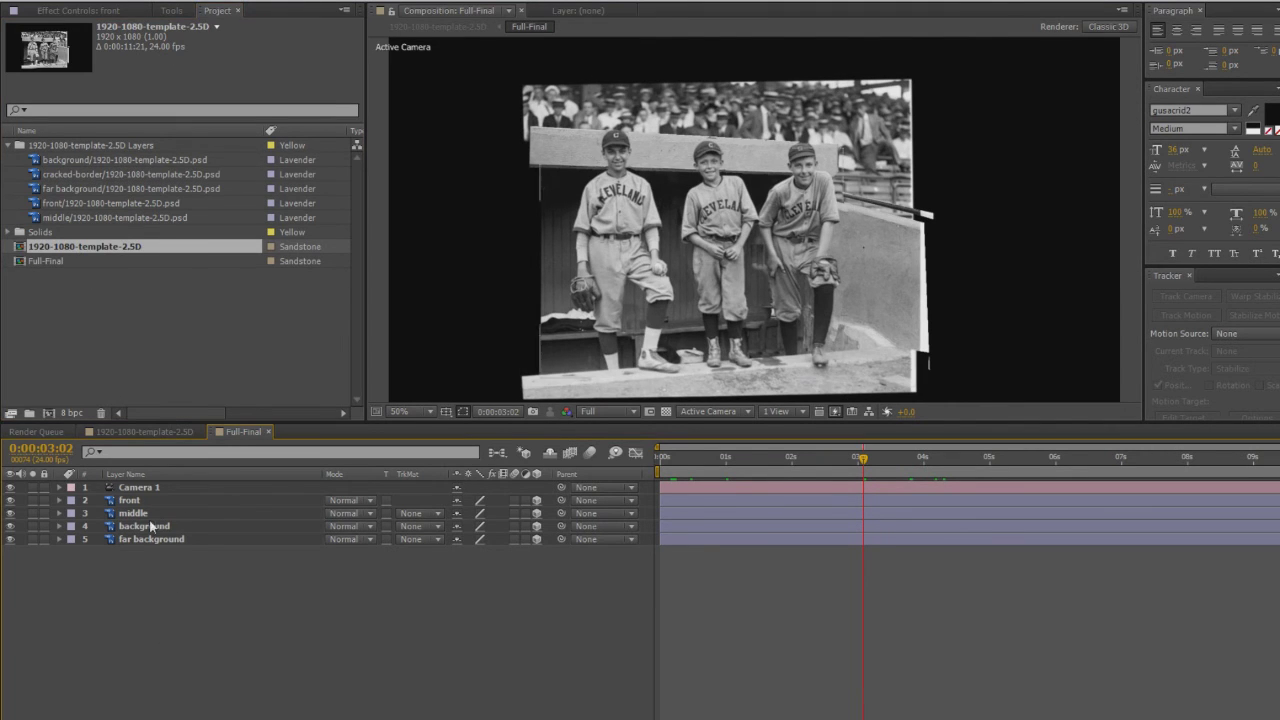
left_click(210, 537, "ctrl")
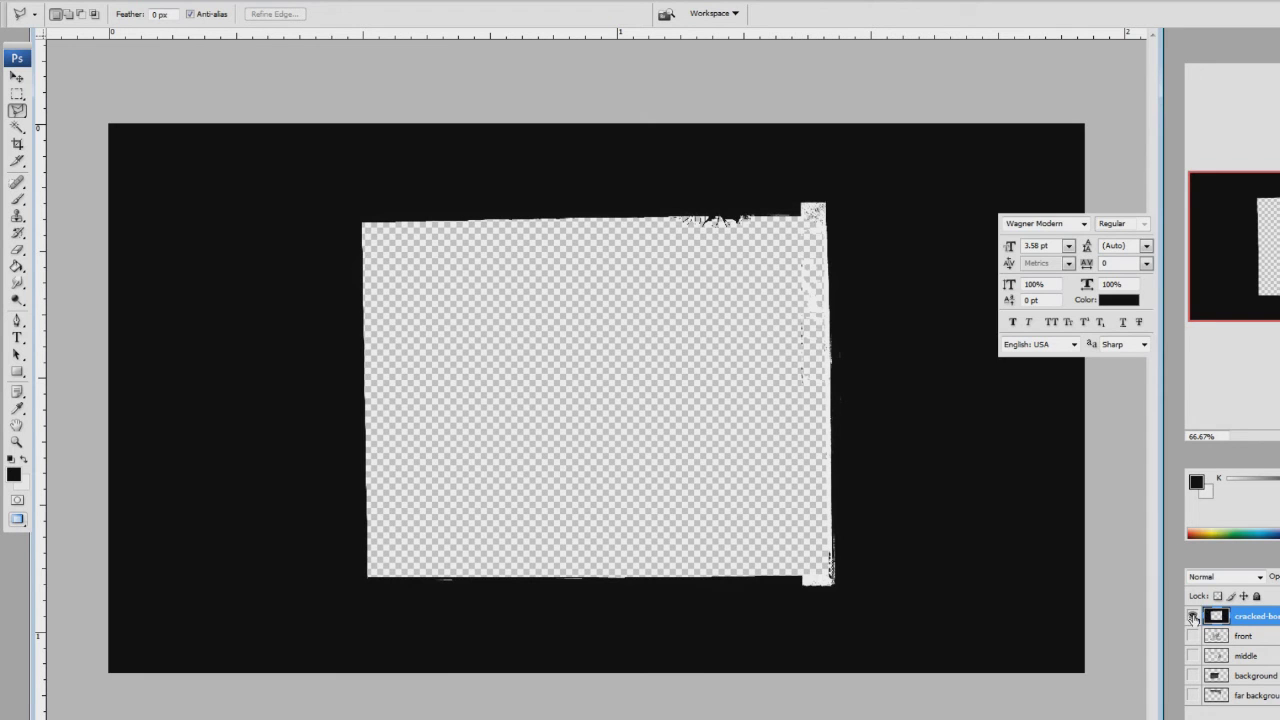
Toggle visibility of the cracked-border, front, middle and background layers to inspect the PSD
left_click(1193, 617)
left_click(1193, 636)
left_click(1193, 617)
left_click(1193, 617)
left_click(1193, 656)
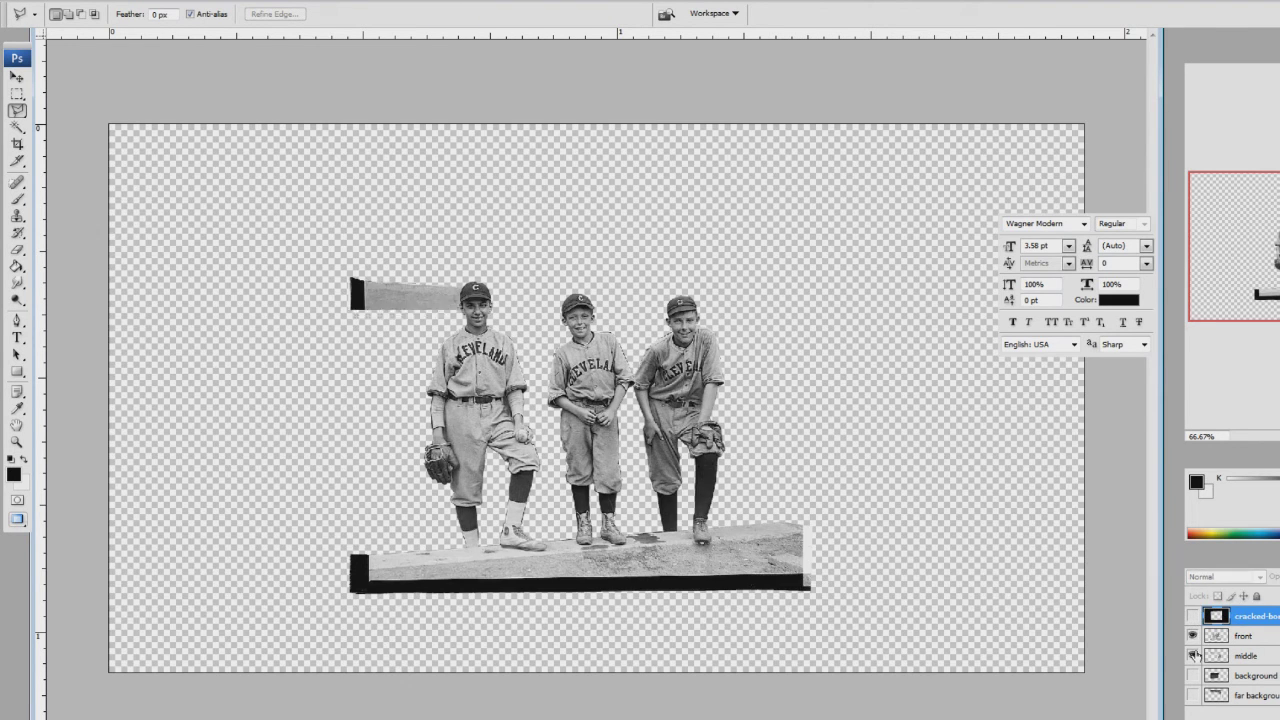
left_click(1193, 676)
left_click(1194, 695)
left_click(1193, 696)
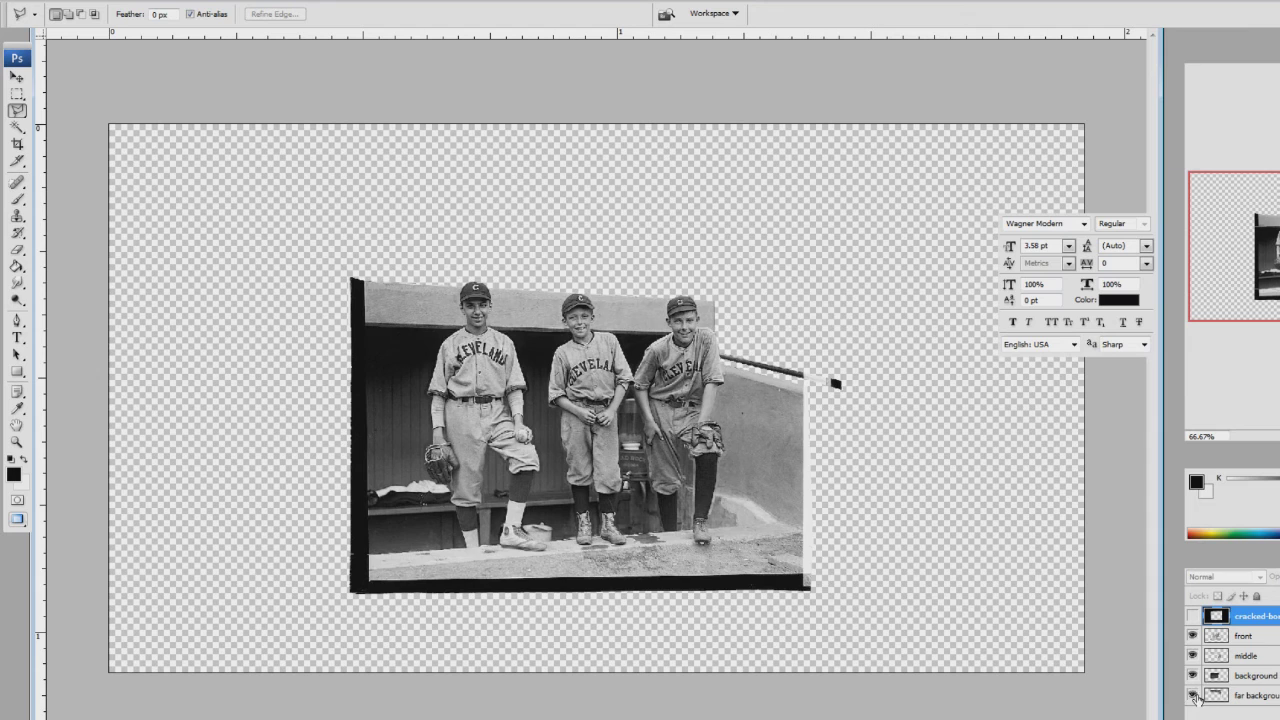
Make the front layer active and lasso around the boy on the left
left_click(1192, 636)
left_click(1192, 636)
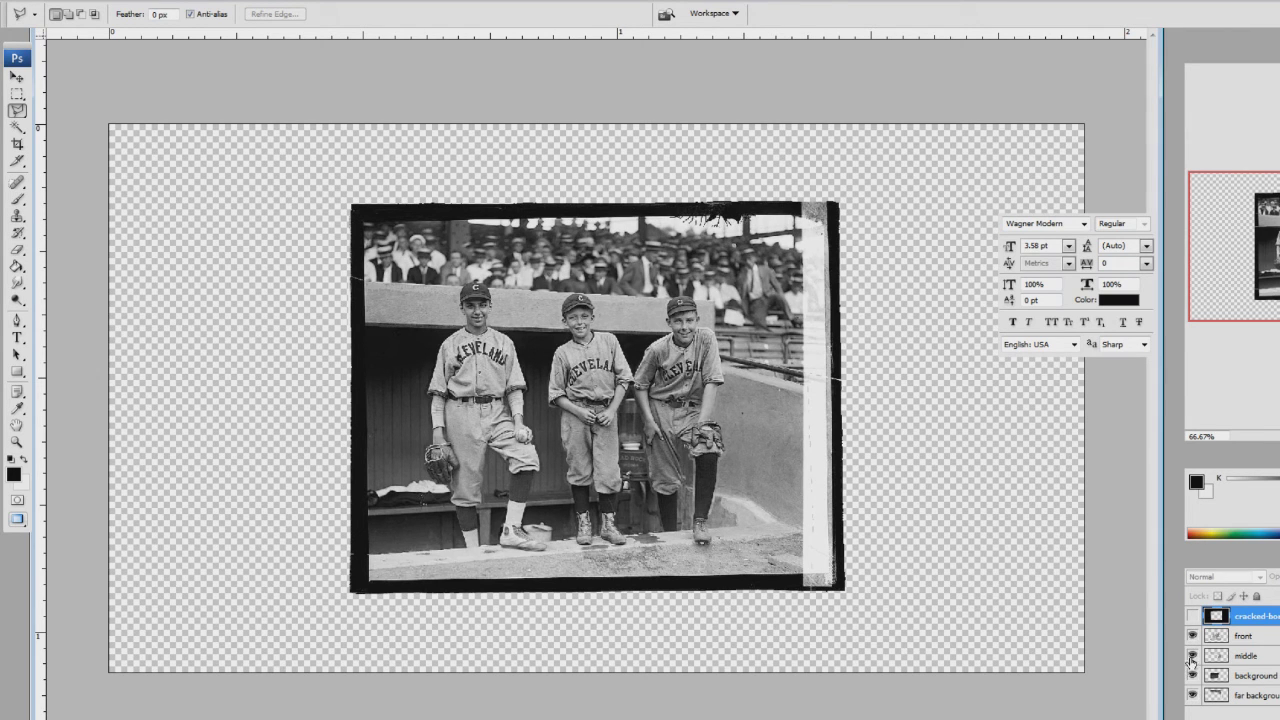
left_click(1240, 641)
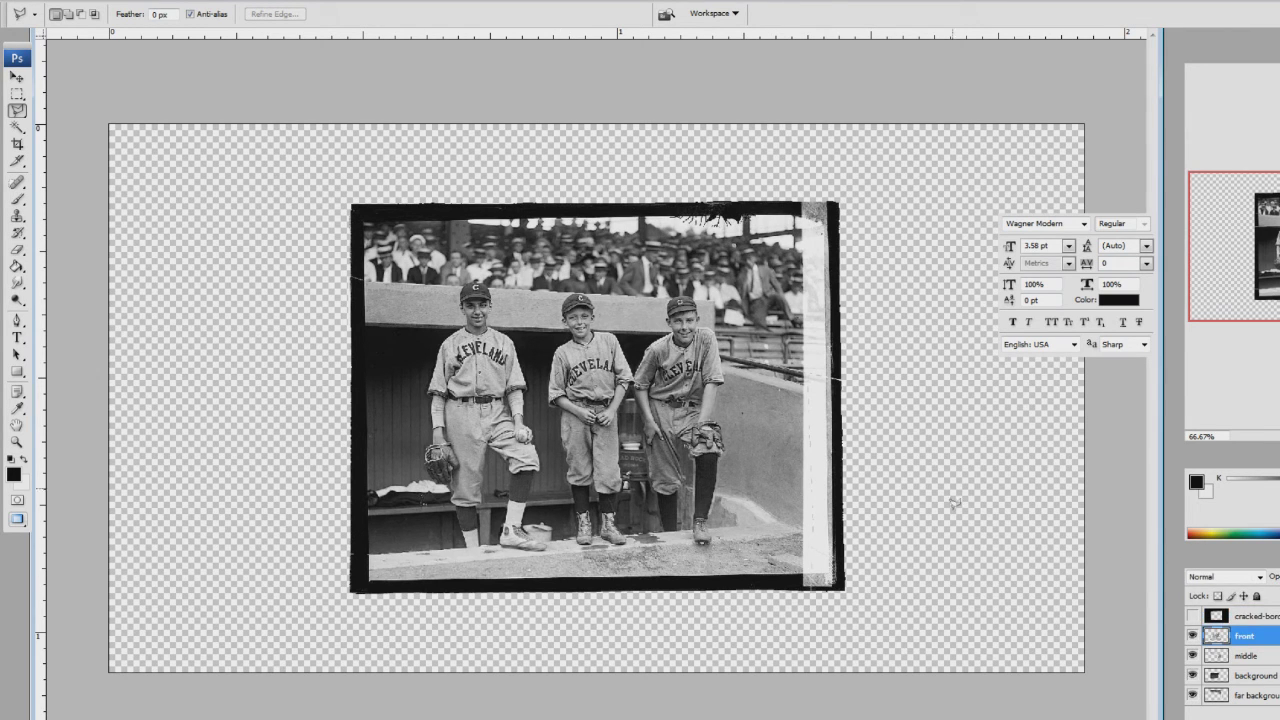
mouse_move(456, 264)
left_mouse_down()
mouse_move(418, 362)
mouse_move(416, 490)
mouse_move(432, 552)
mouse_move(554, 538)
left_mouse_up()
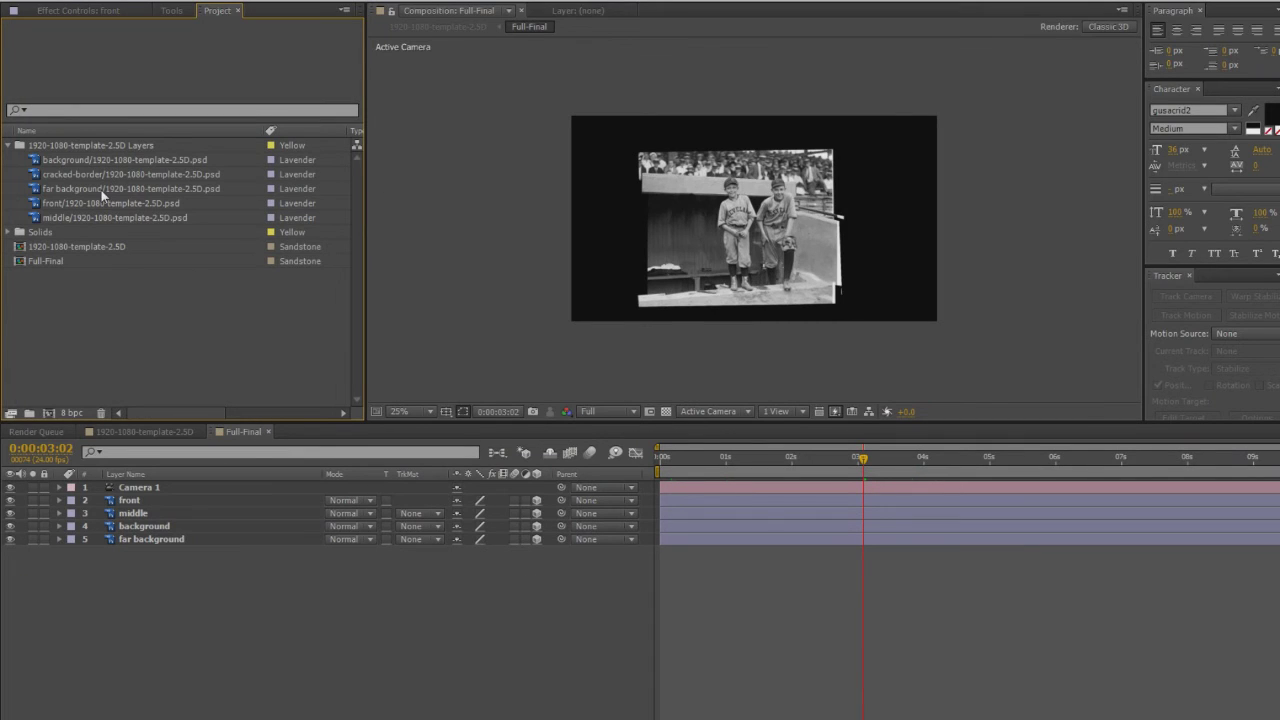
Switch to the 1920-1080-template-2.5D comp and RAM-preview the sepia camera move from about 1 second
scroll(883, 255, "up", 2)
scroll(883, 255, "down", 2)
left_click(166, 436)
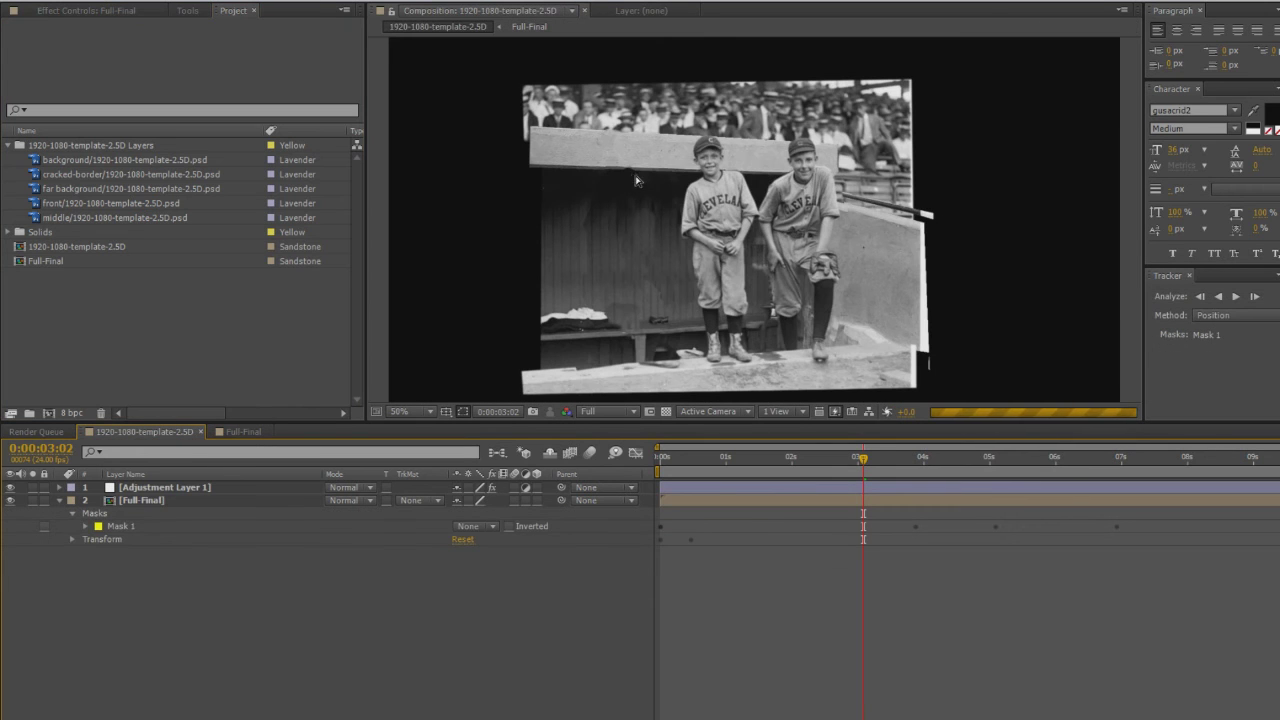
left_click_drag(863, 458, 739, 465)
key("KP_0")
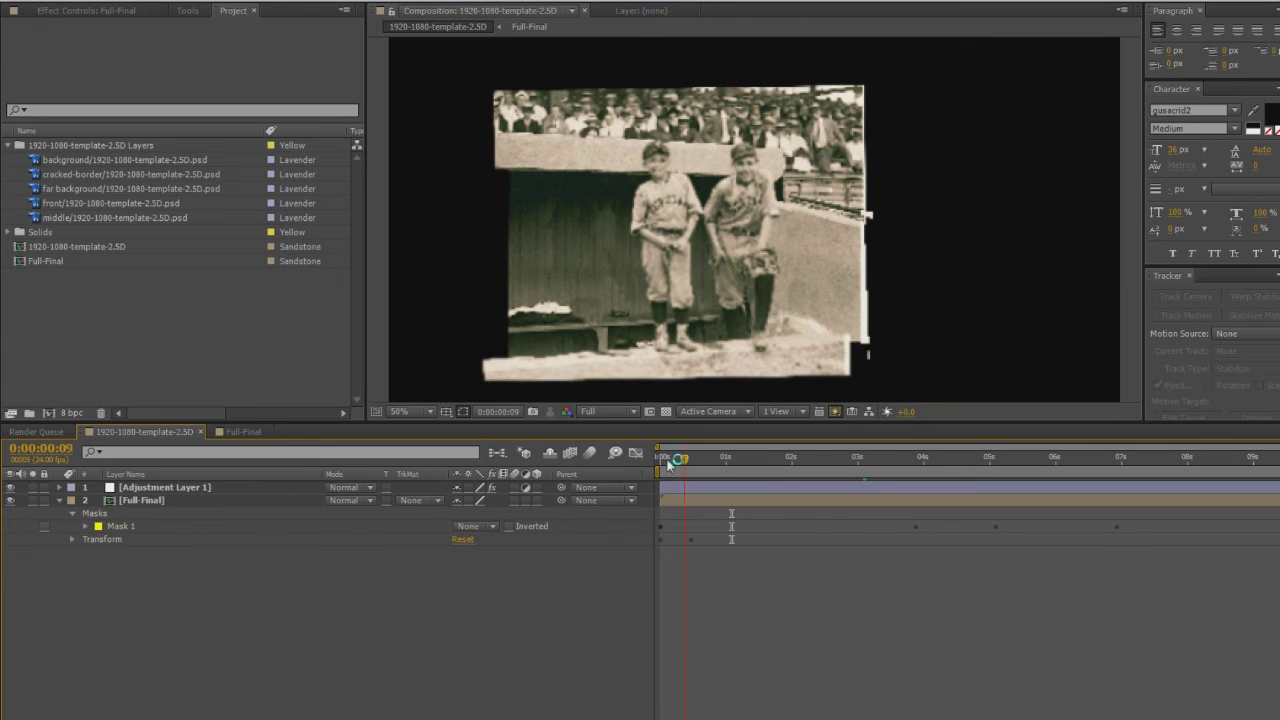
left_click_drag(955, 459, 1145, 465)
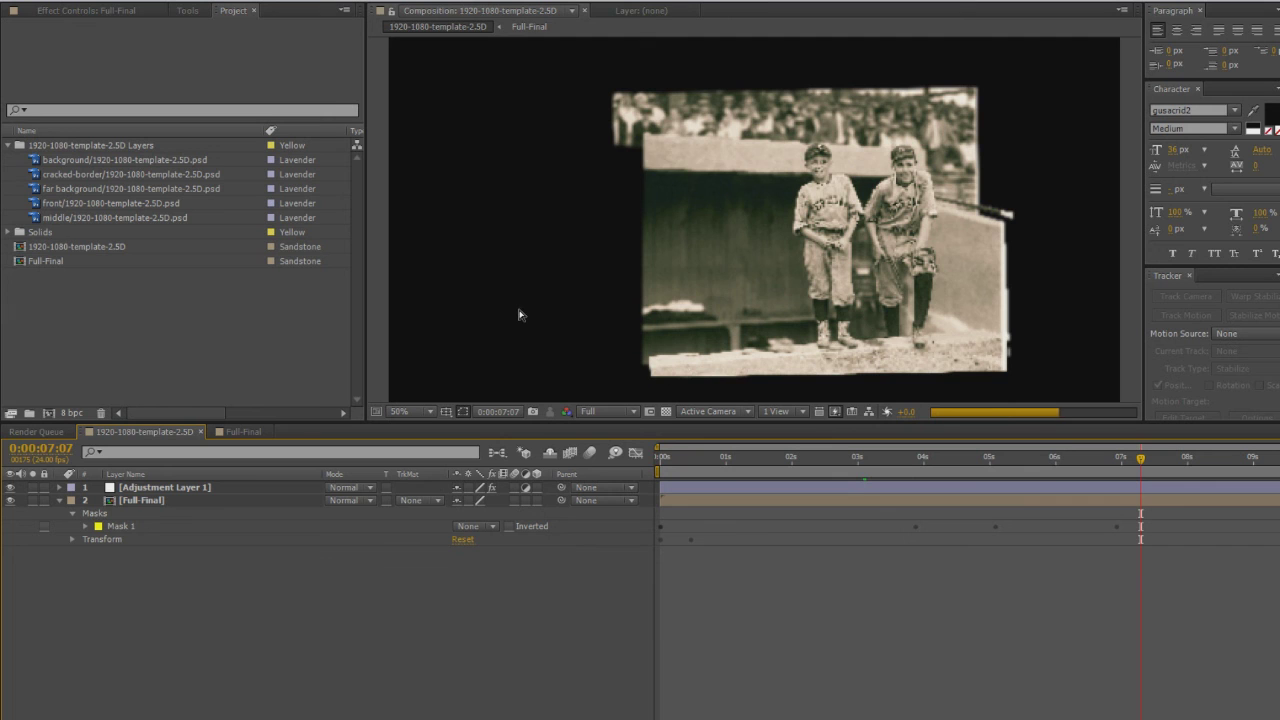